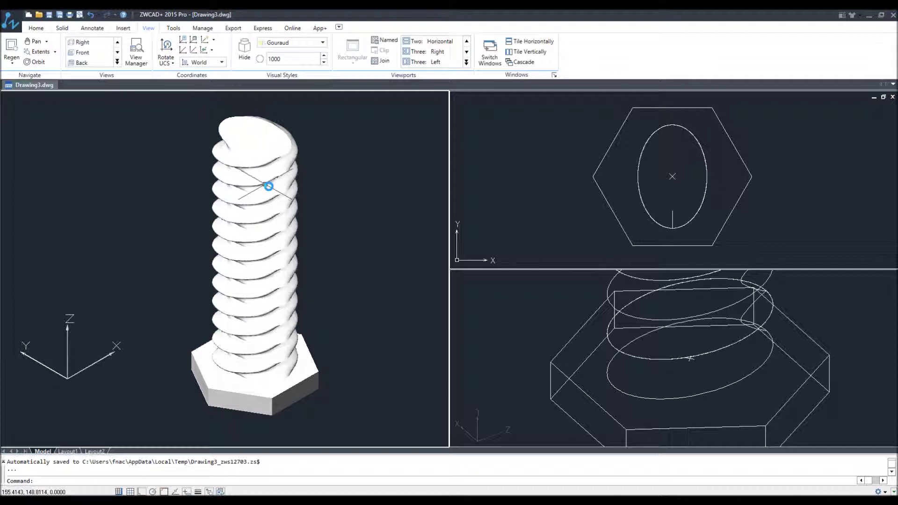
Start a new drawing from zwcadiso.dwt and draw a circle of radius 1
left_click(29, 15)
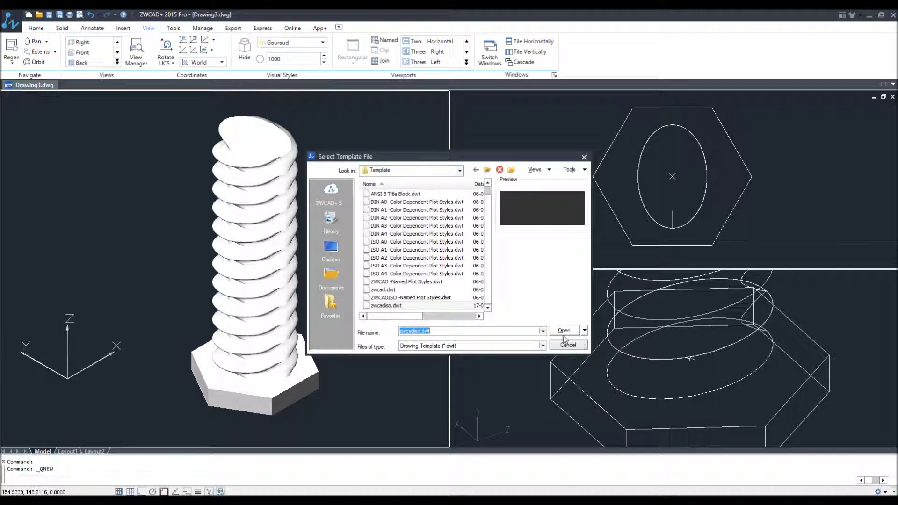
left_click(565, 331)
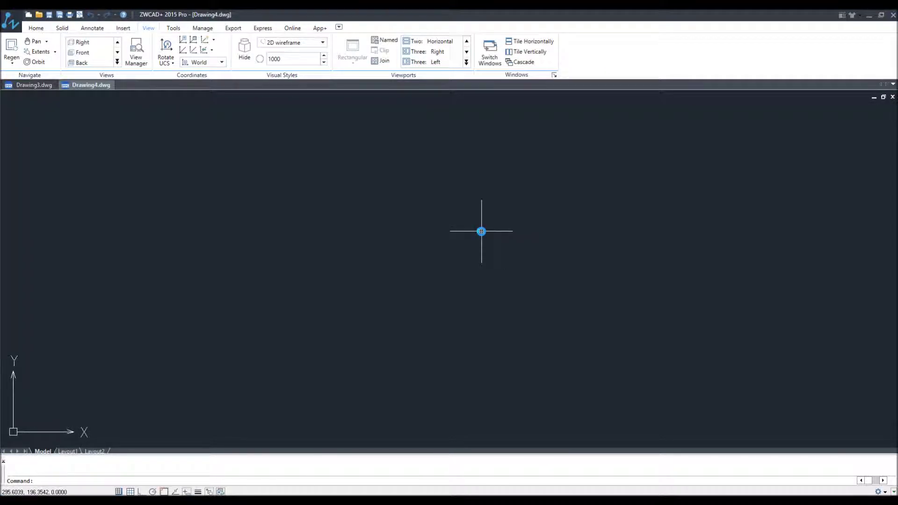
type("c")
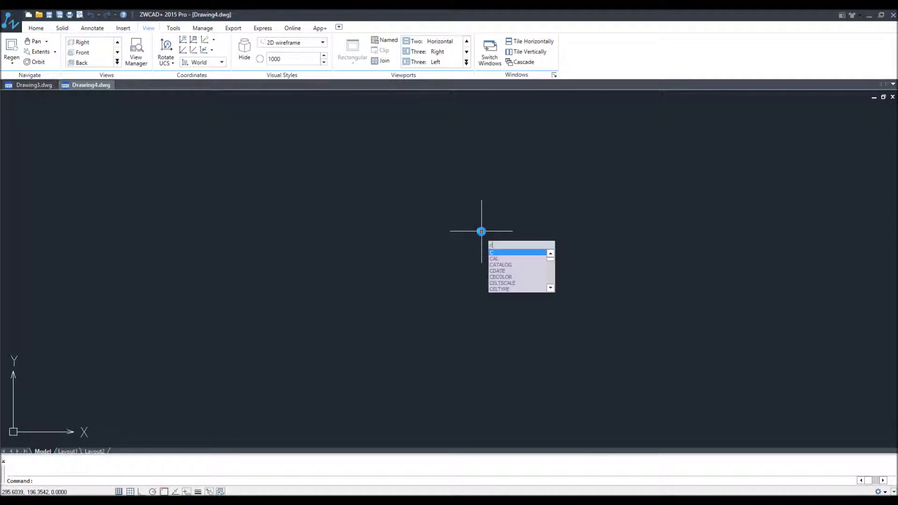
key("Return")
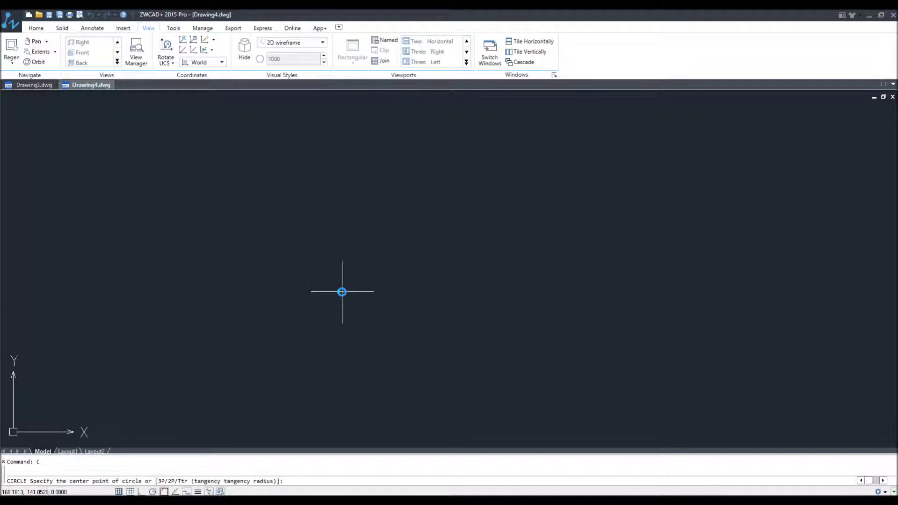
left_click(342, 292)
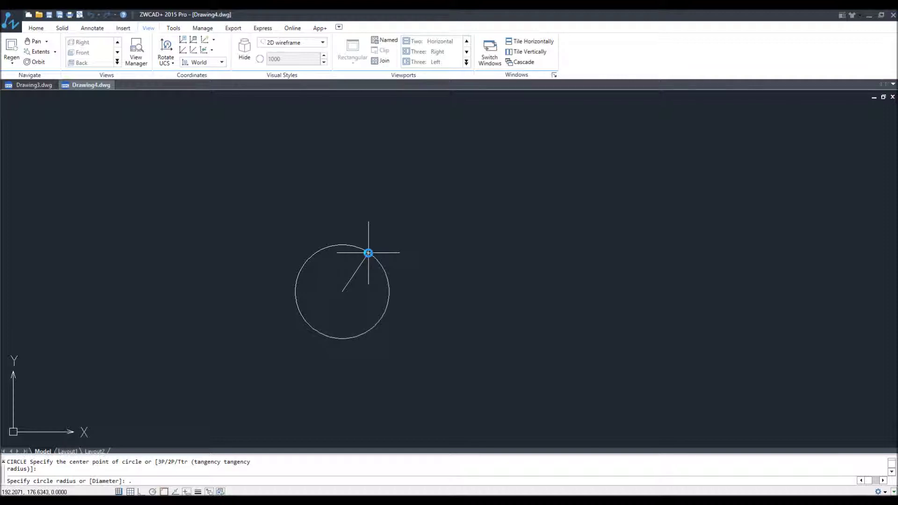
type("1")
key("Return")
Zoom to extents and regenerate so the circle fills the view
type("z")
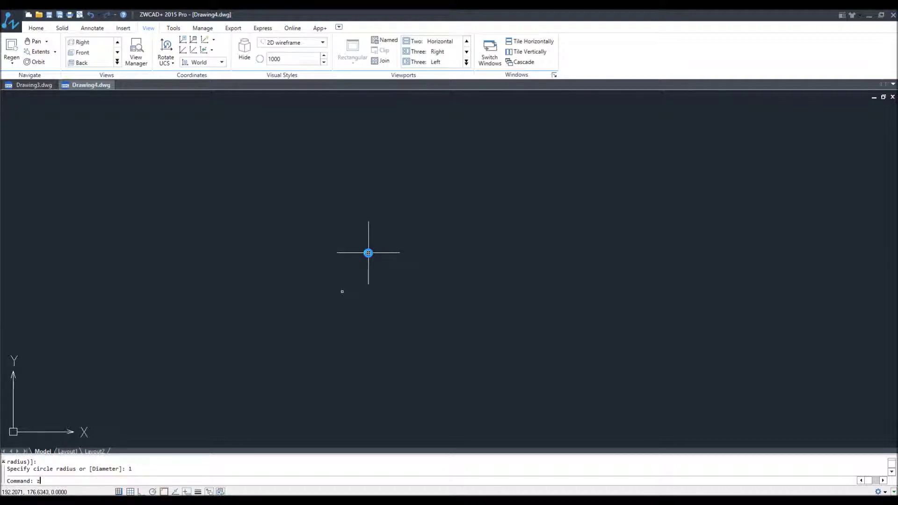
key("Return")
type("e")
key("Return")
type("re")
key("Return")
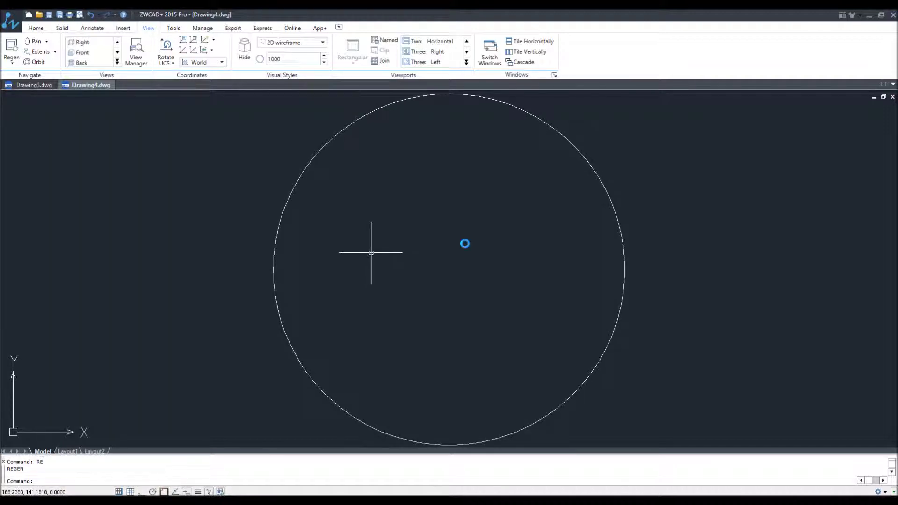
scroll(465, 243, "down", 3)
scroll(451, 292, "up", 2)
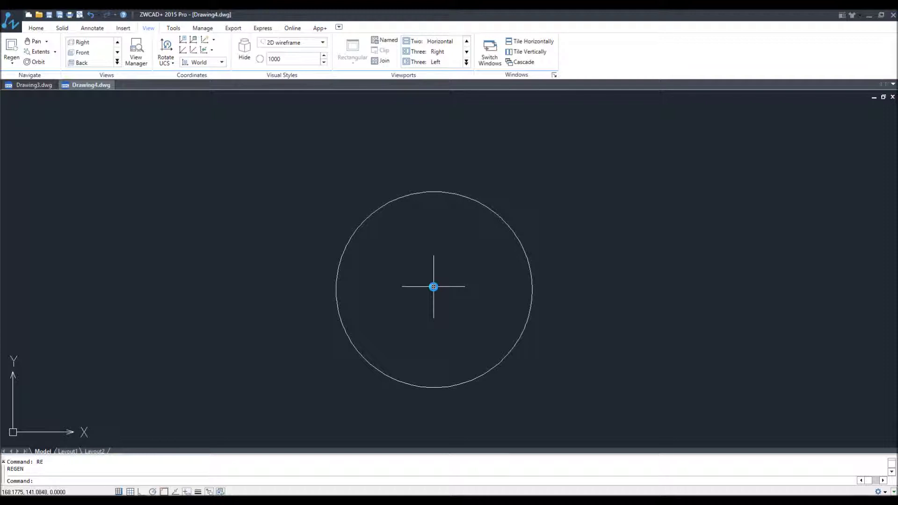
Offset the circle outward by 0.5, then offset the new circle outward by 0.5 again
type("o")
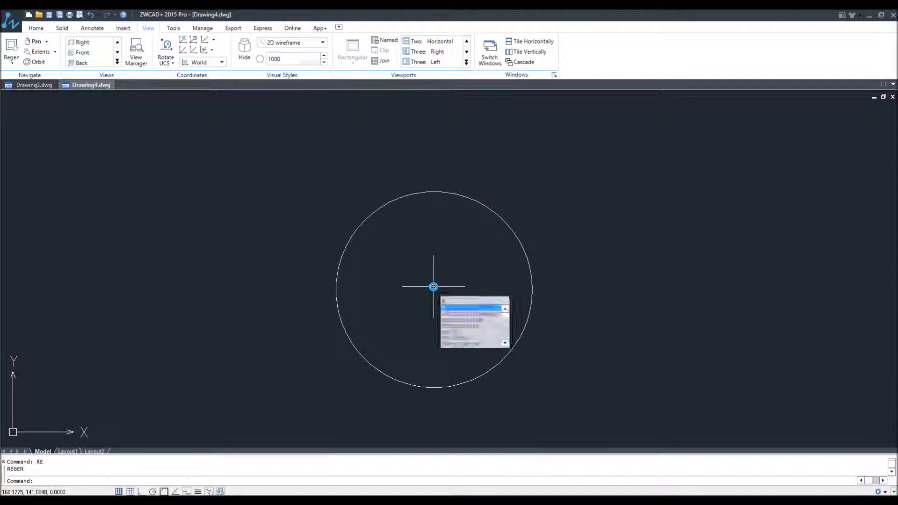
key("Return")
type(".5")
key("Return")
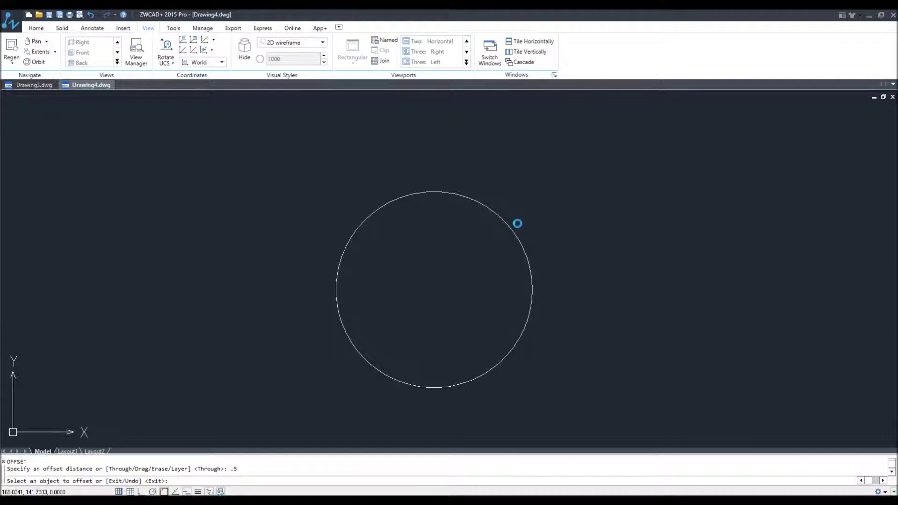
left_click(515, 234)
left_click(574, 194)
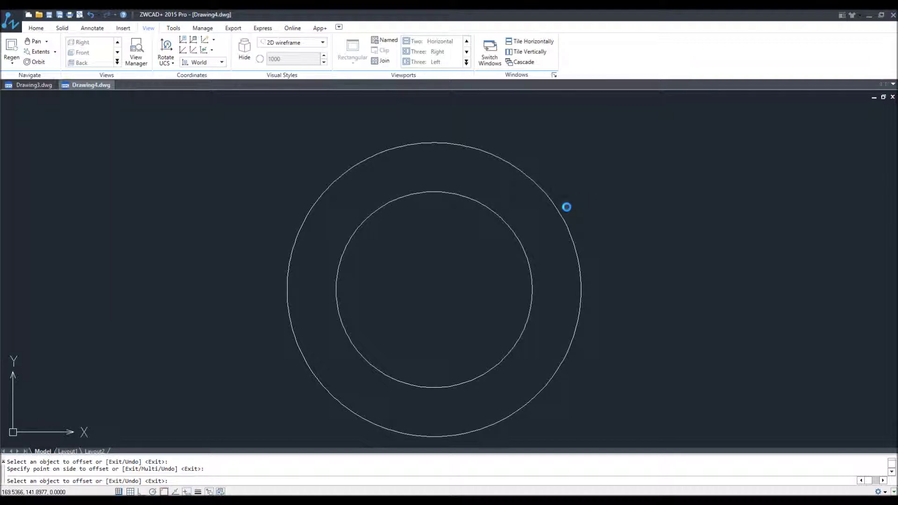
left_click(563, 214)
left_click(606, 174)
right_click(606, 176)
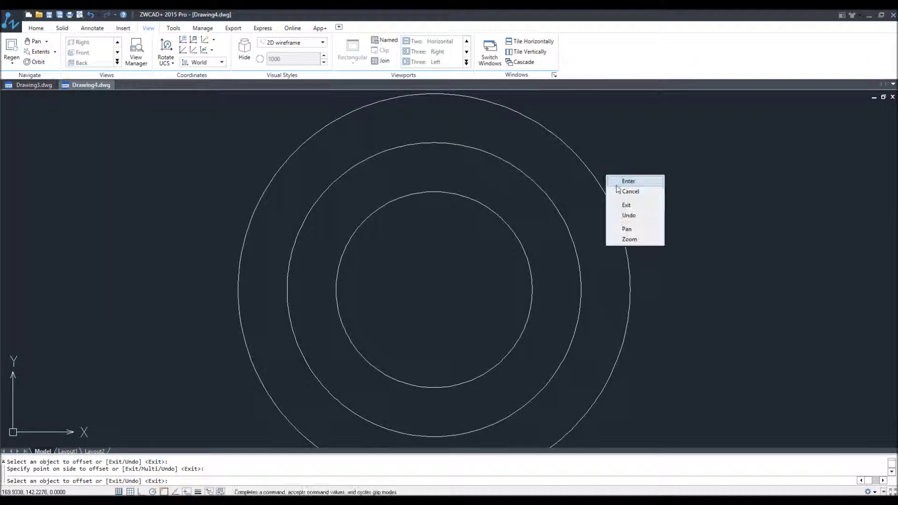
left_click(617, 185)
Pan and zoom the view to recentre the three concentric circles
scroll(580, 189, "down", 2)
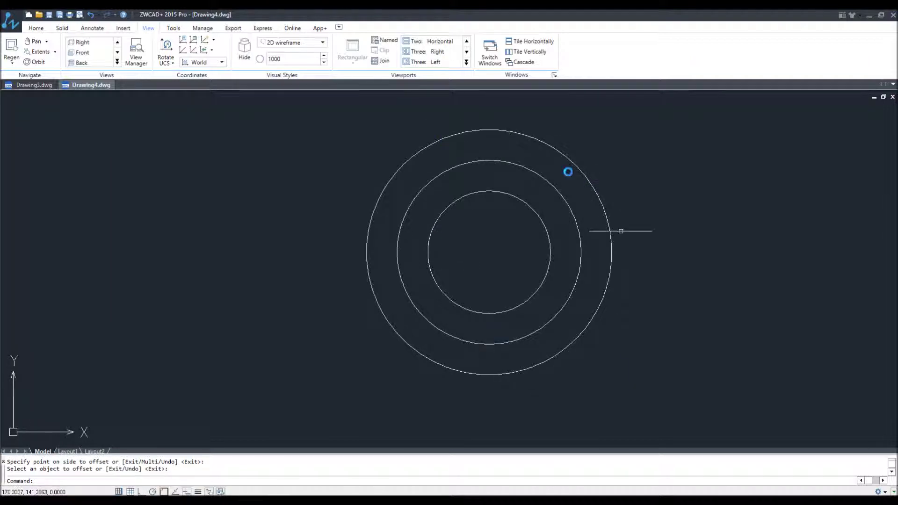
middle_click_drag(621, 231, 620, 264)
scroll(564, 132, "up", 2)
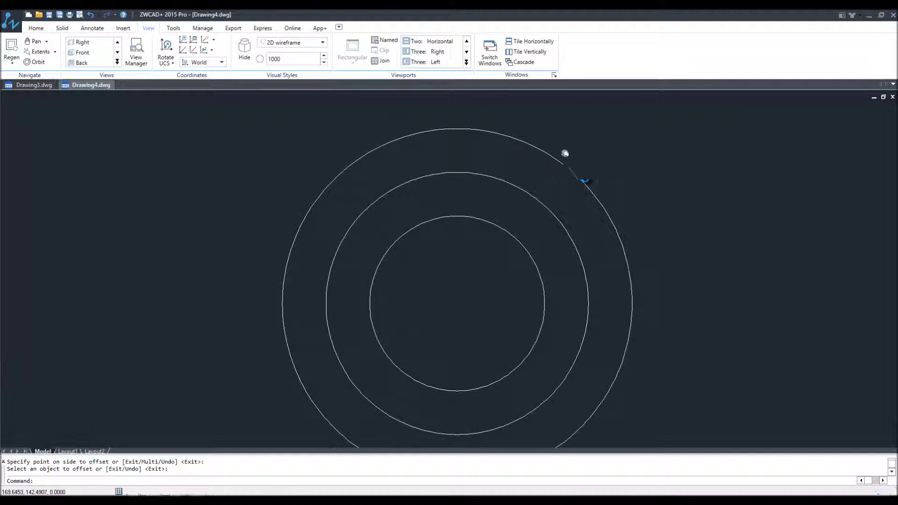
scroll(566, 153, "down", 2)
scroll(557, 131, "up", 1)
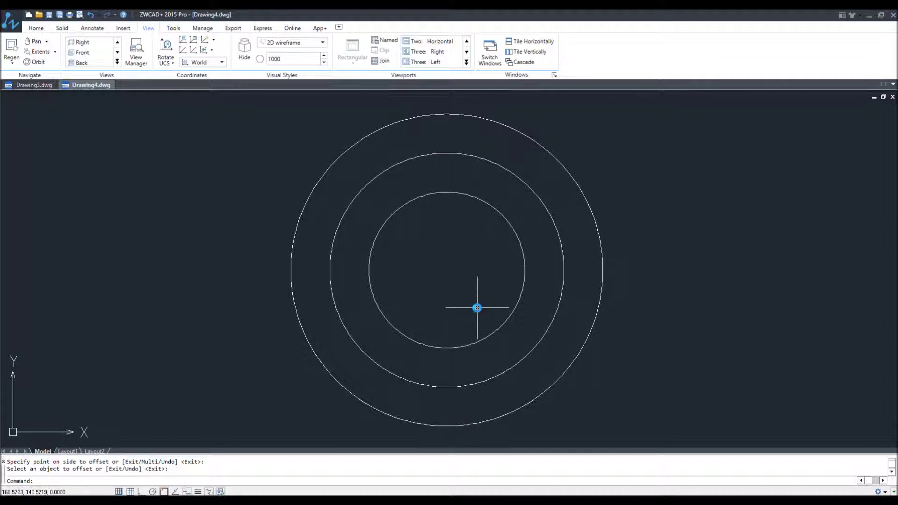
Draw a vertical XLINE construction line through the circles' common centre
type("XL")
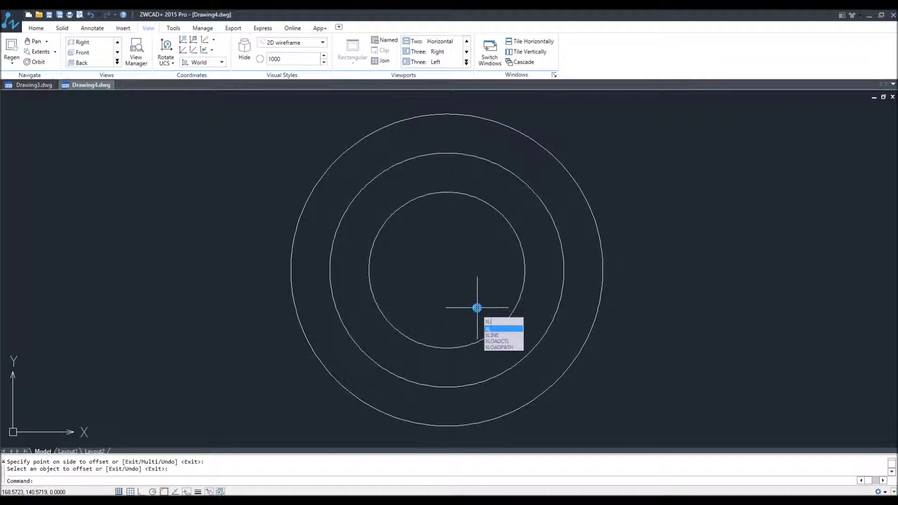
type("INE")
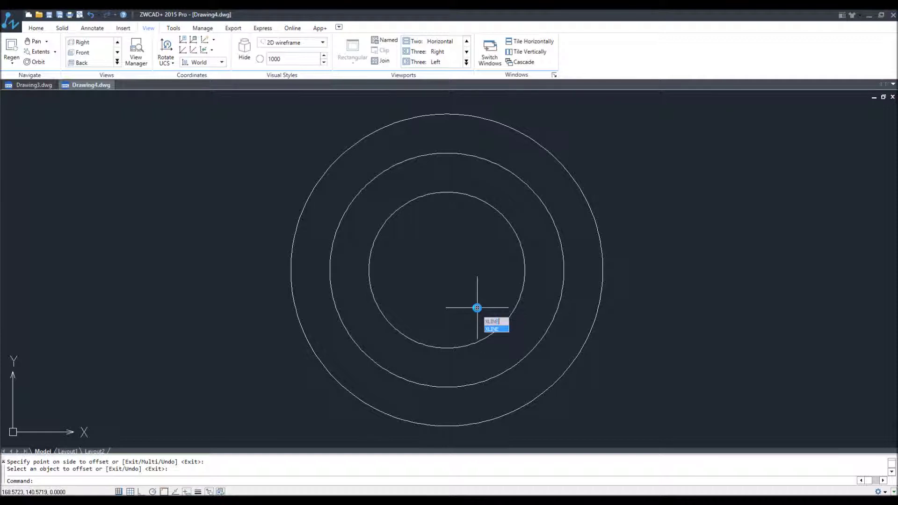
key("Return")
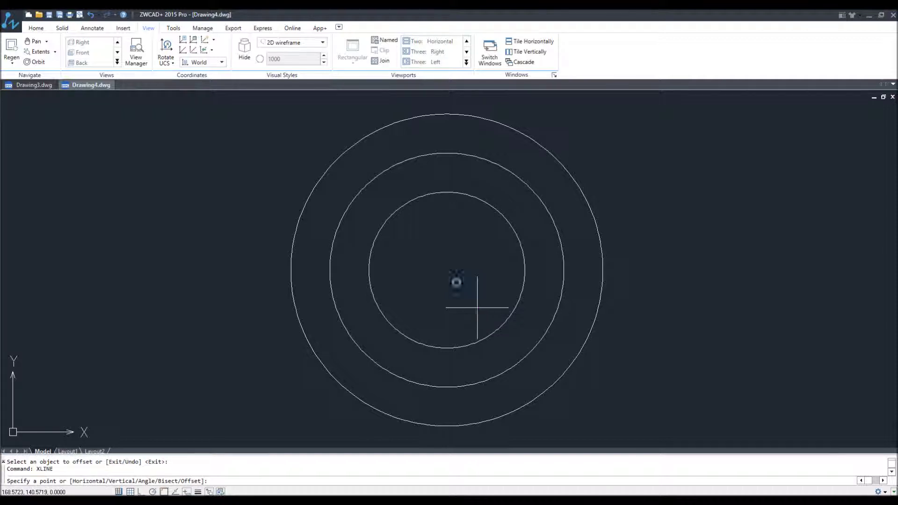
right_click(401, 237)
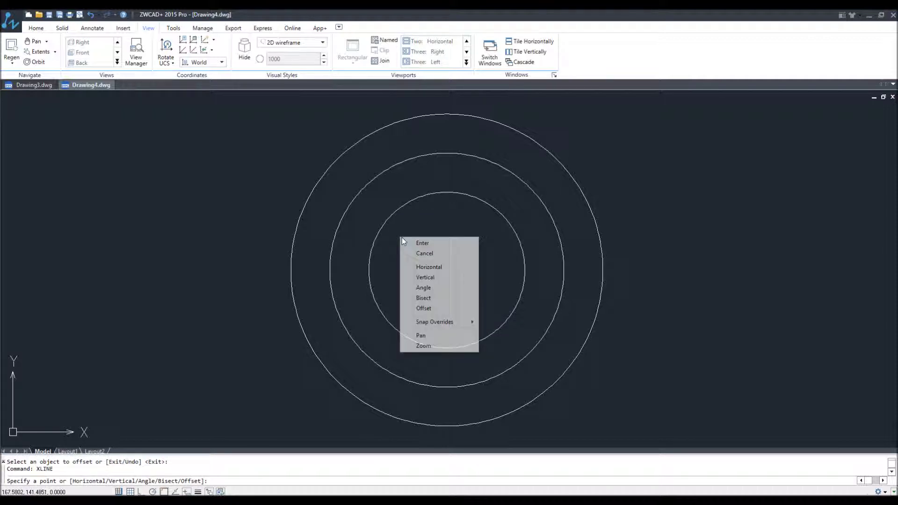
left_click(448, 278)
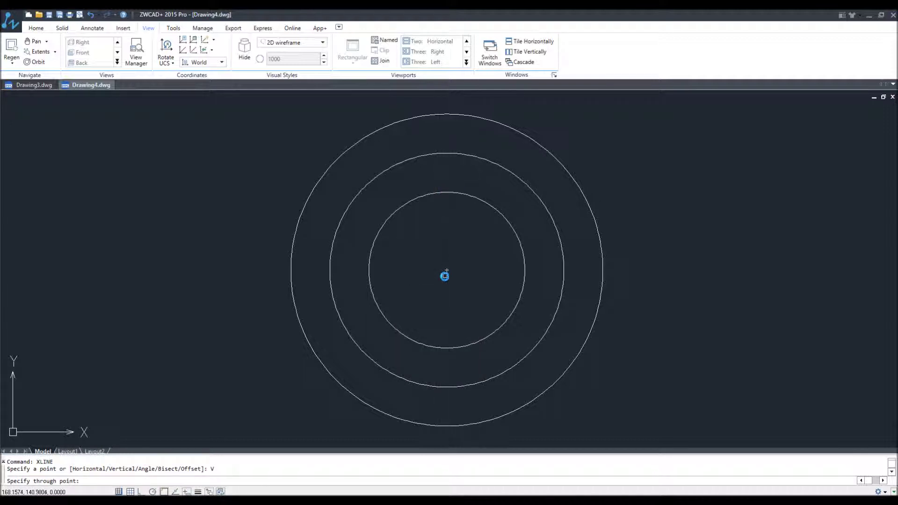
left_click(447, 271)
key("Return")
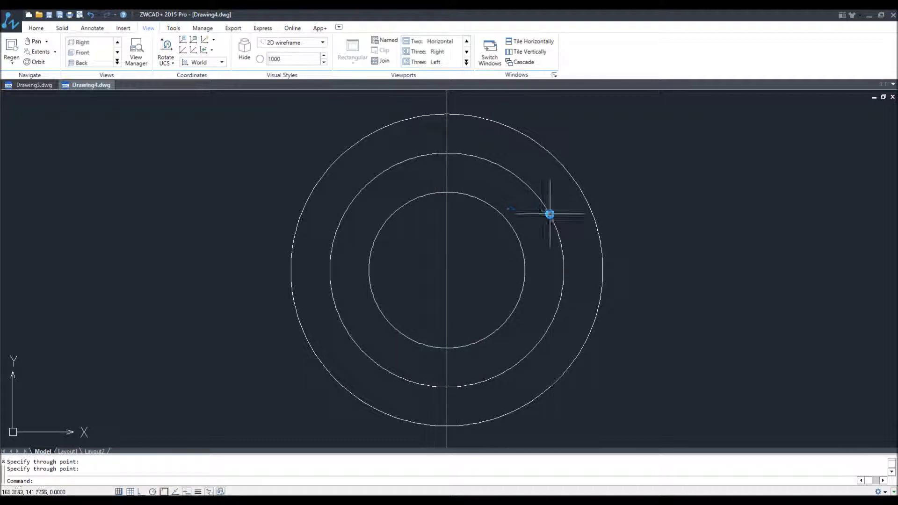
left_click_drag(435, 140, 461, 125)
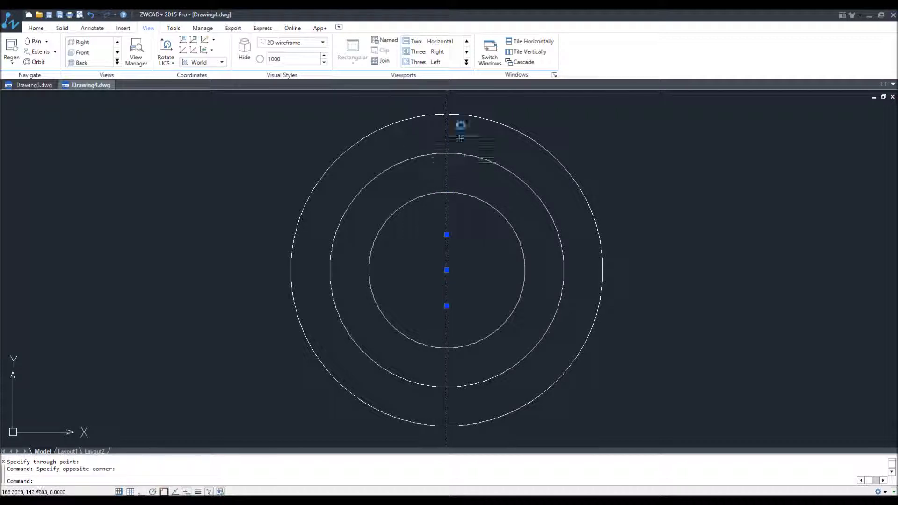
key("Escape")
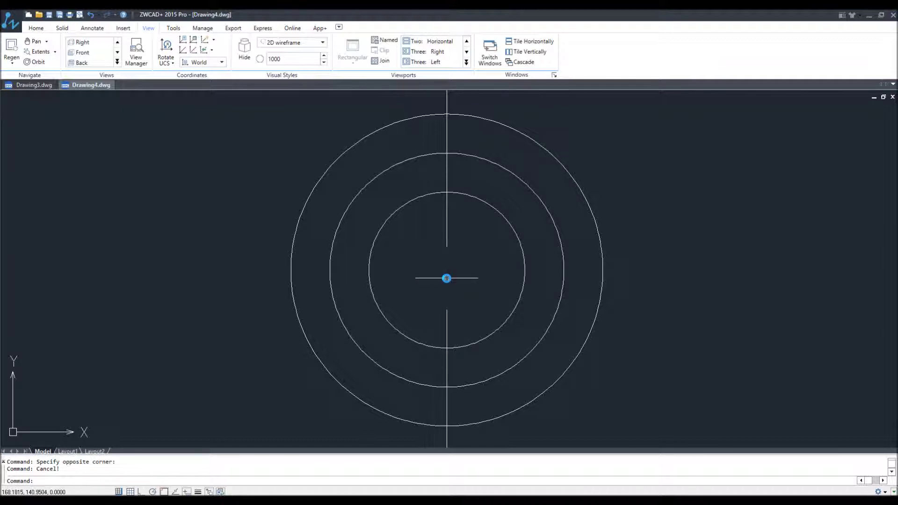
Place a point at the concentric circles' centre
type("PO")
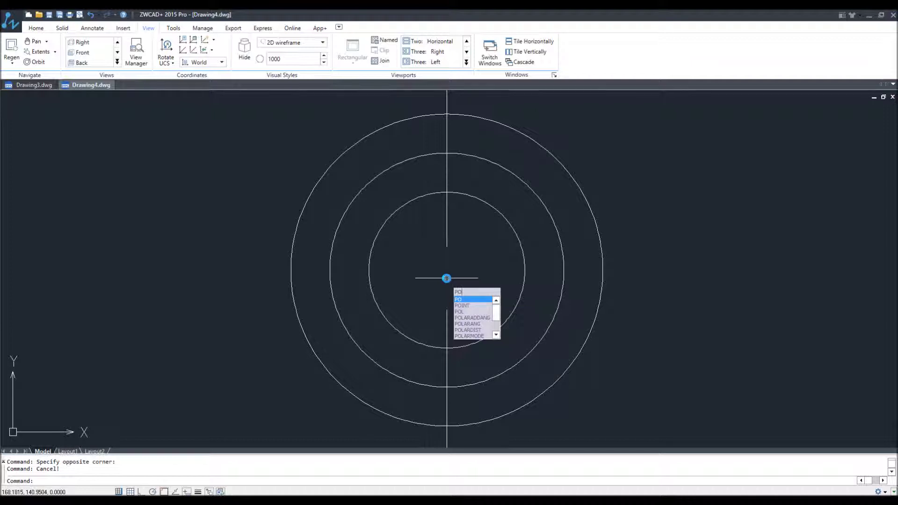
type("INT")
key("Return")
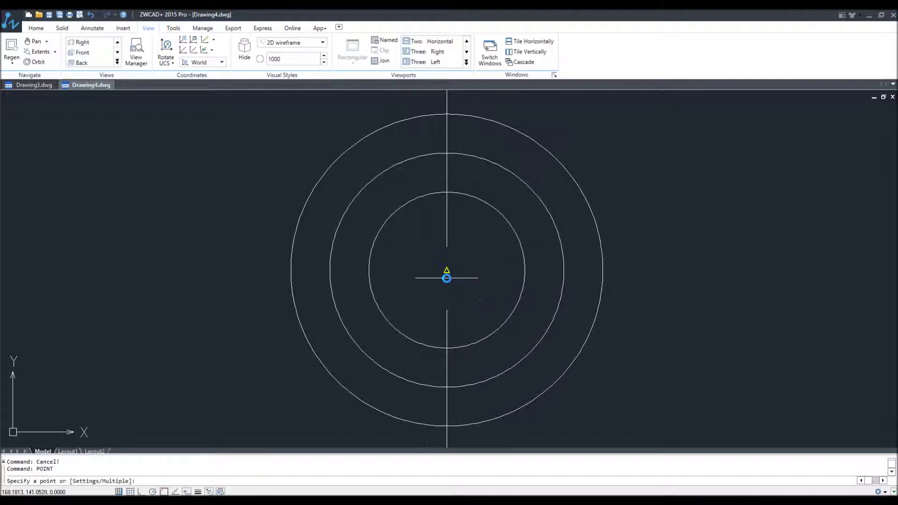
left_click(448, 275)
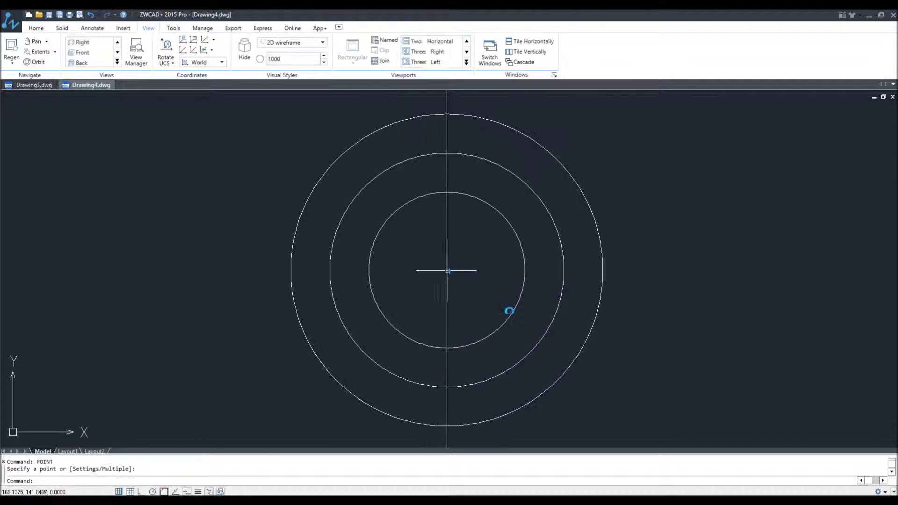
left_click(426, 256)
left_click(473, 291)
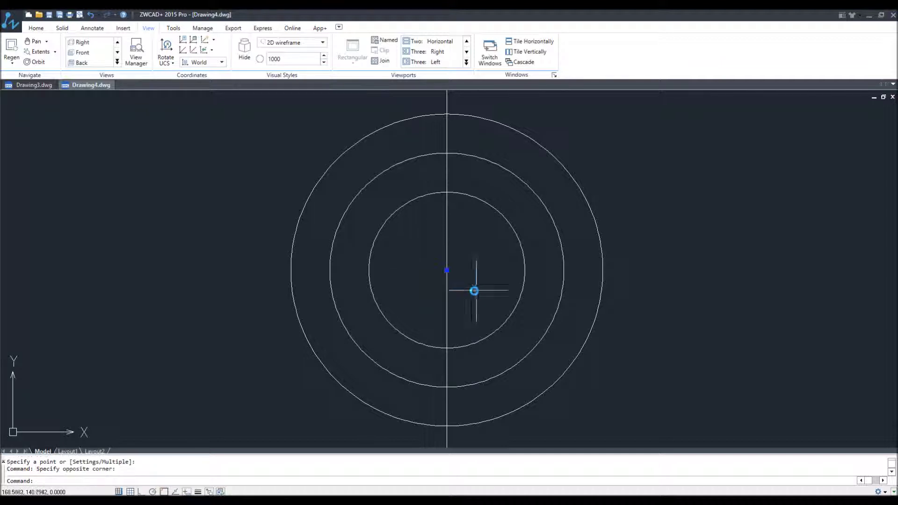
key("Escape")
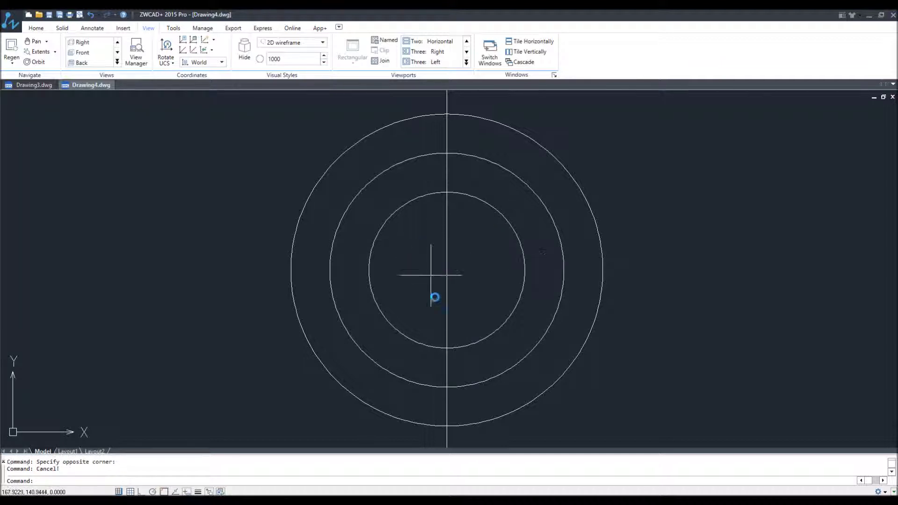
Set the Point Style to the X symbol
left_click(203, 29)
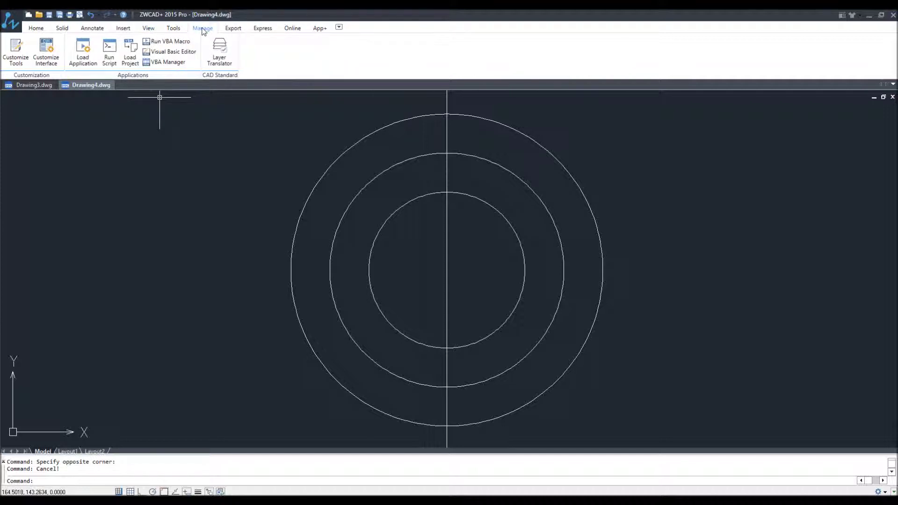
left_click(173, 29)
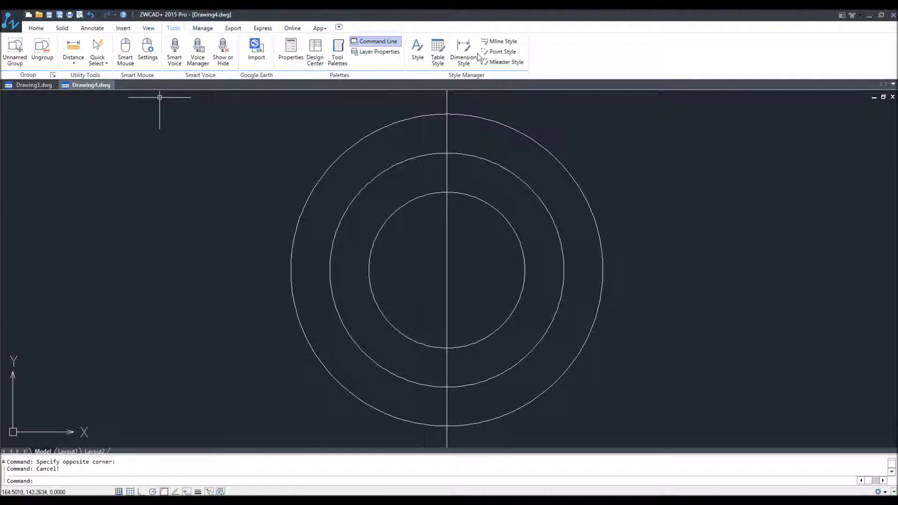
left_click(504, 54)
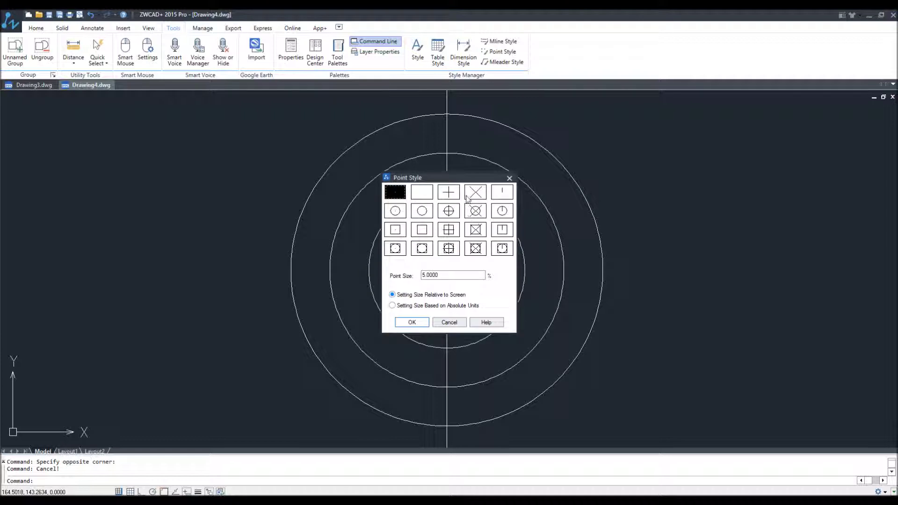
left_click(476, 195)
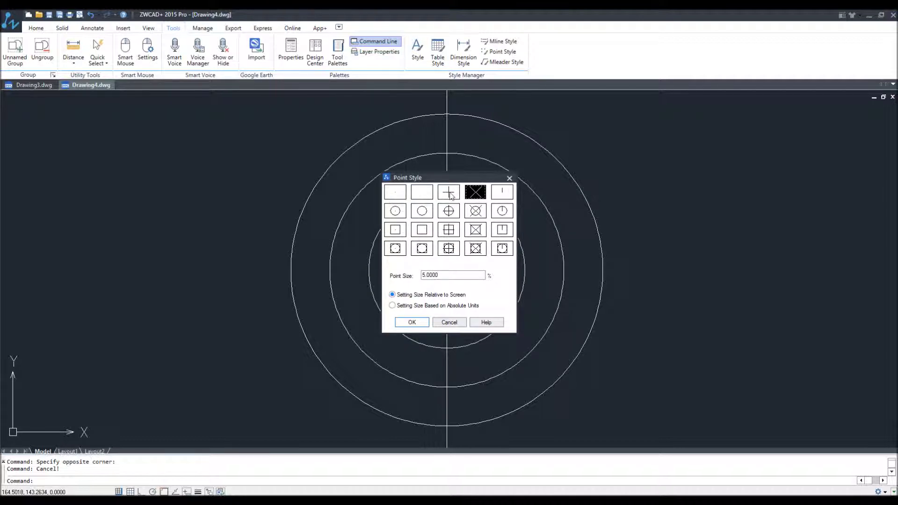
left_click(411, 322)
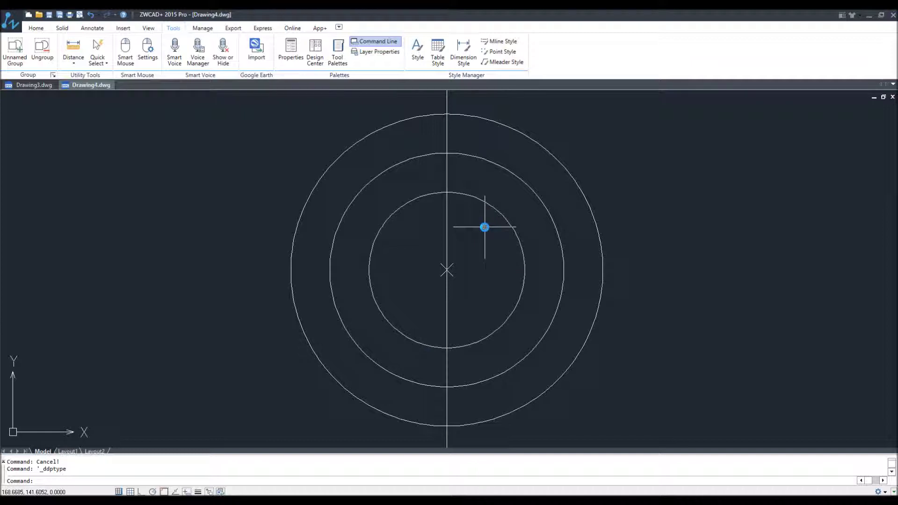
Draw an ellipse from the middle circle's top to bottom quadrant, width perpendicular to the inner circle
type("EL")
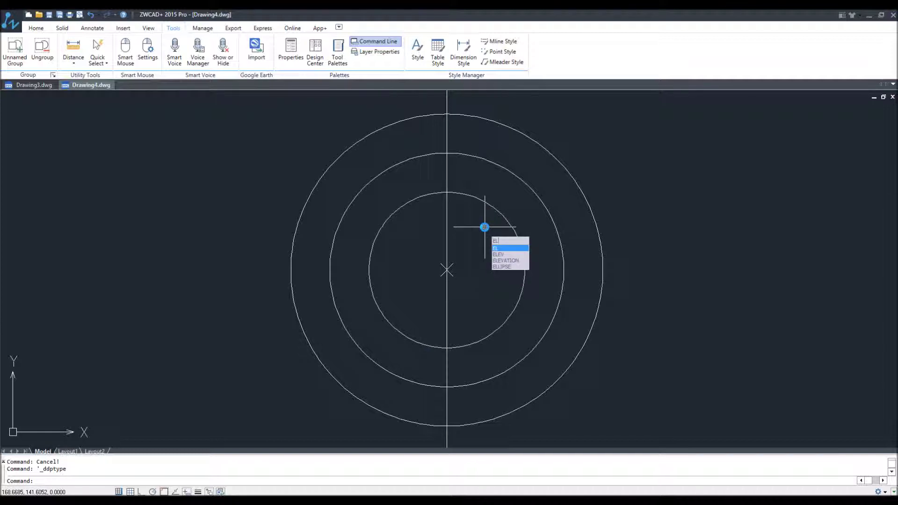
type("L")
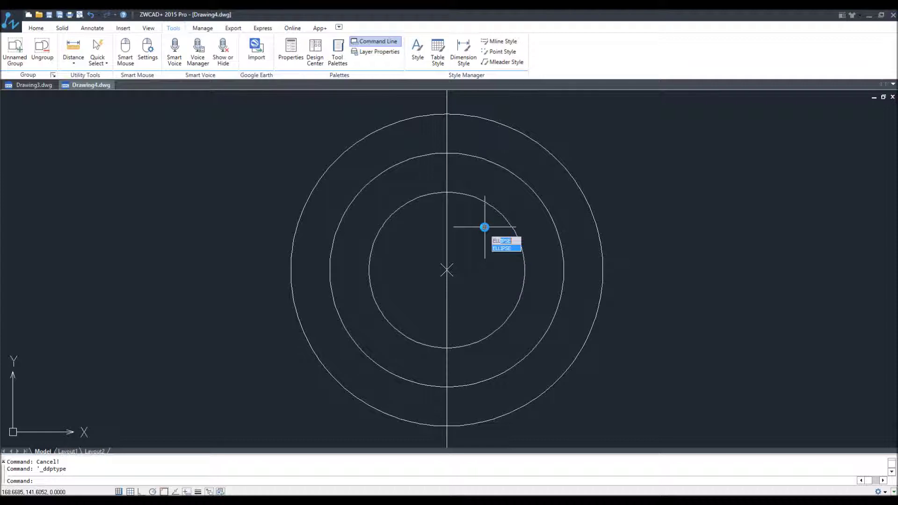
type("IPS")
key("BackSpace")
key("BackSpace")
key("BackSpace")
key("BackSpace")
key("BackSpace")
type("E")
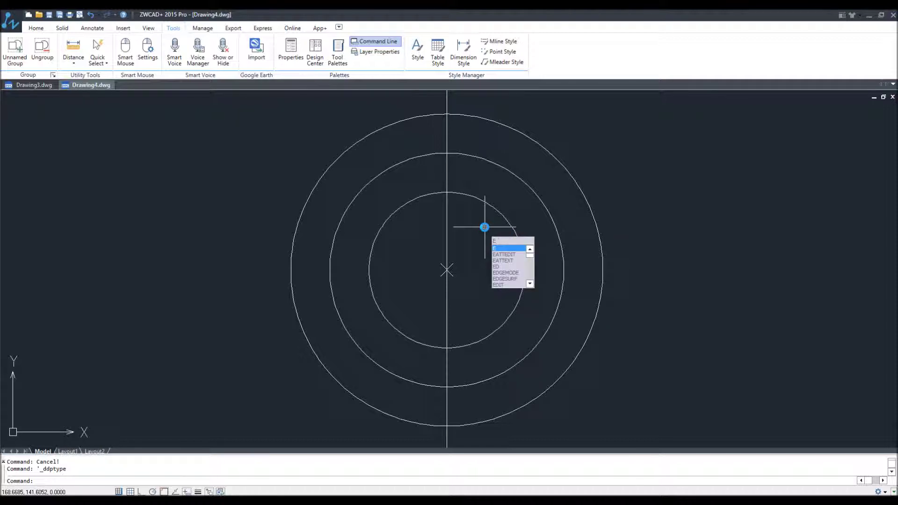
type("LL")
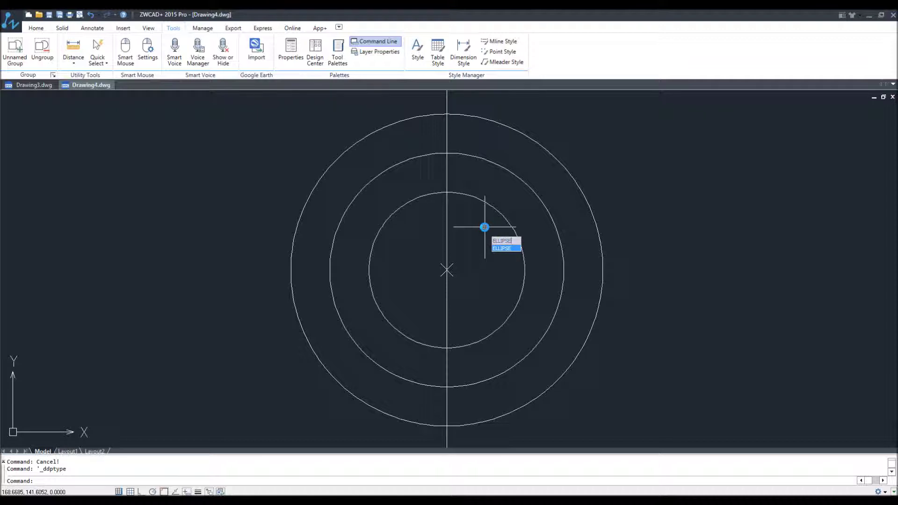
type("IPSE")
key("Return")
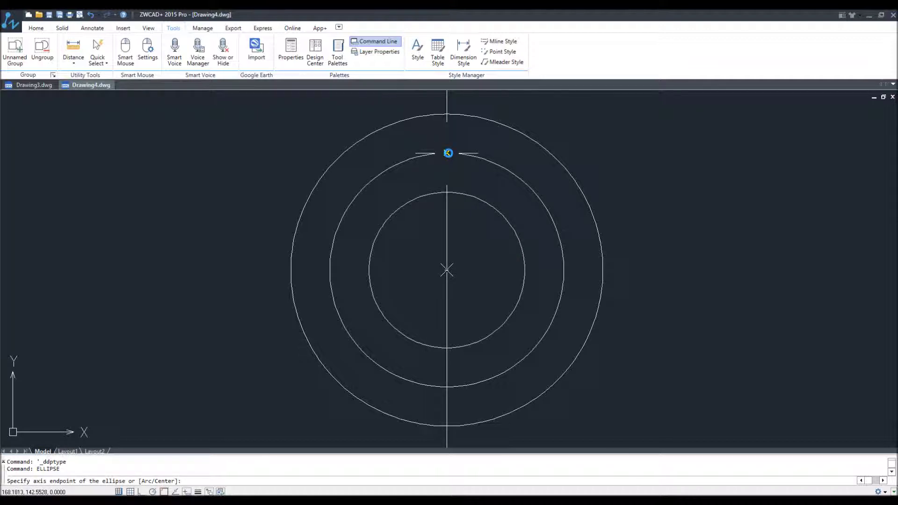
left_click(448, 153)
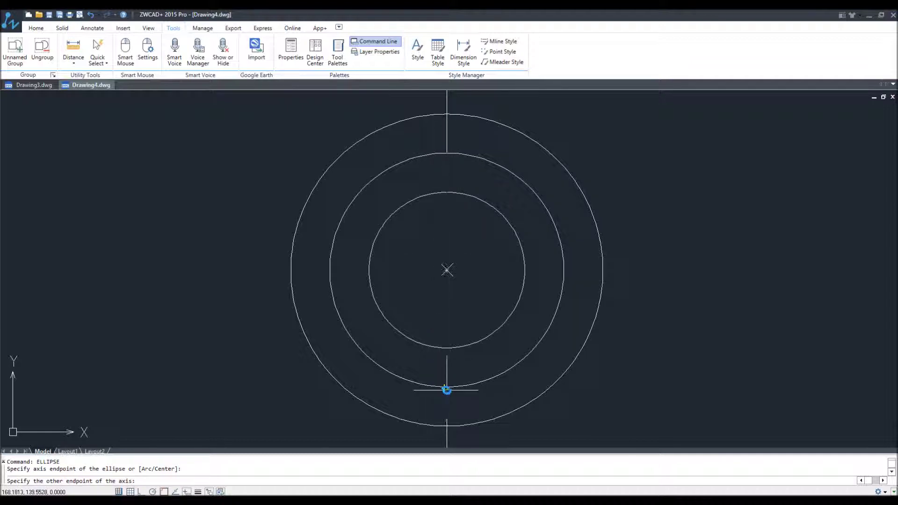
left_click(448, 387)
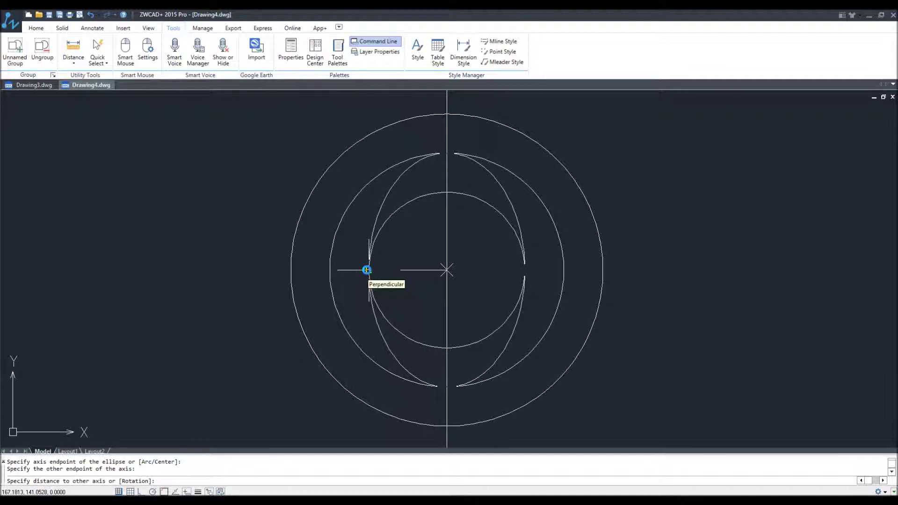
left_click(367, 270)
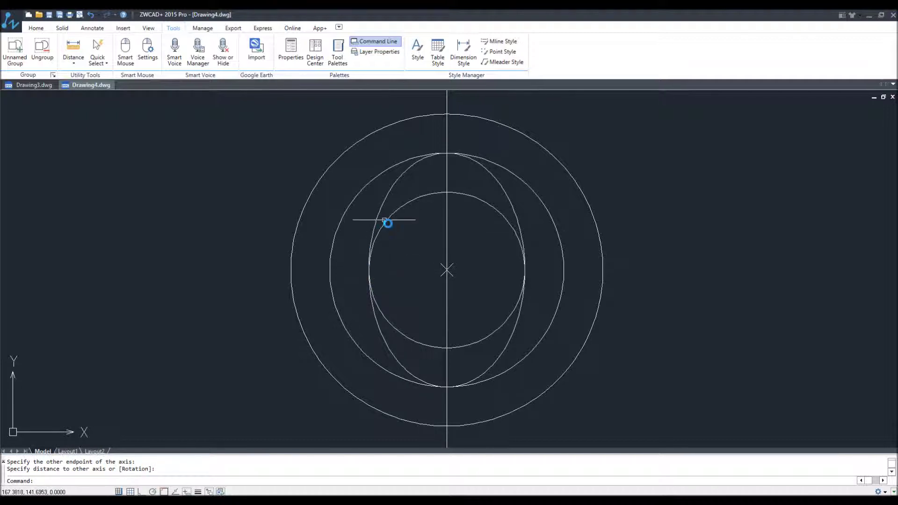
Erase the inner and middle circles and the vertical construction line
left_click(387, 219)
left_click(360, 189)
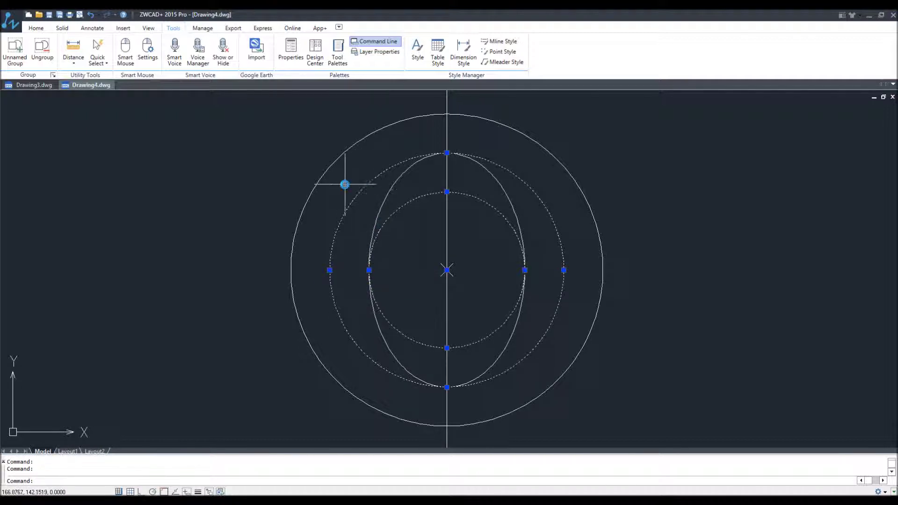
key("Delete")
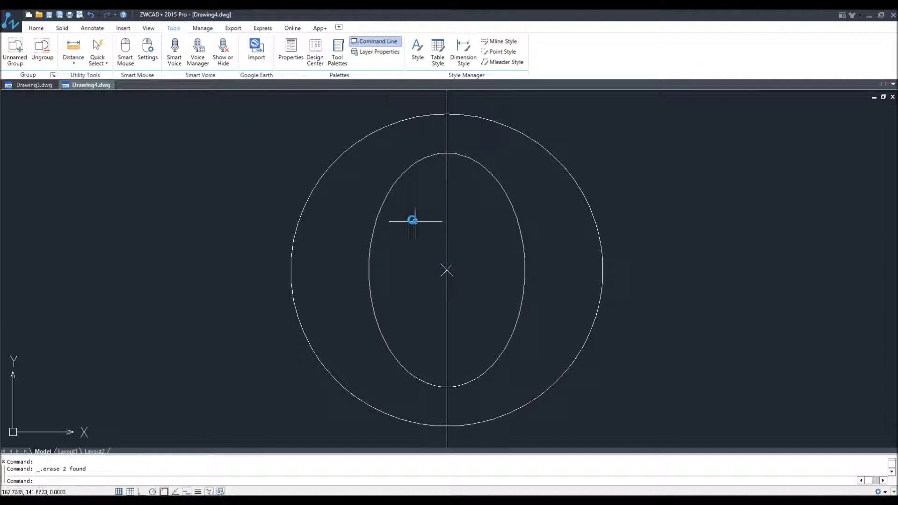
right_click(409, 216)
left_click(475, 222)
left_click(476, 214)
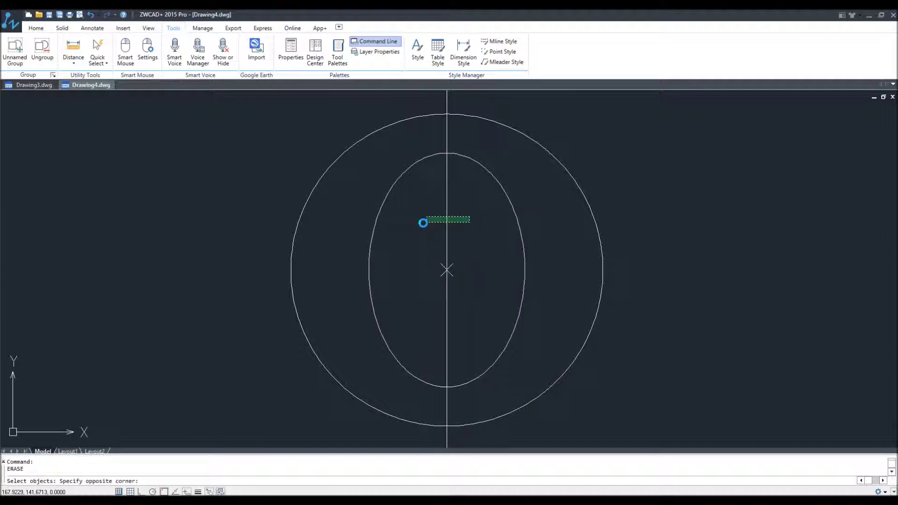
left_click(418, 230)
key("Return")
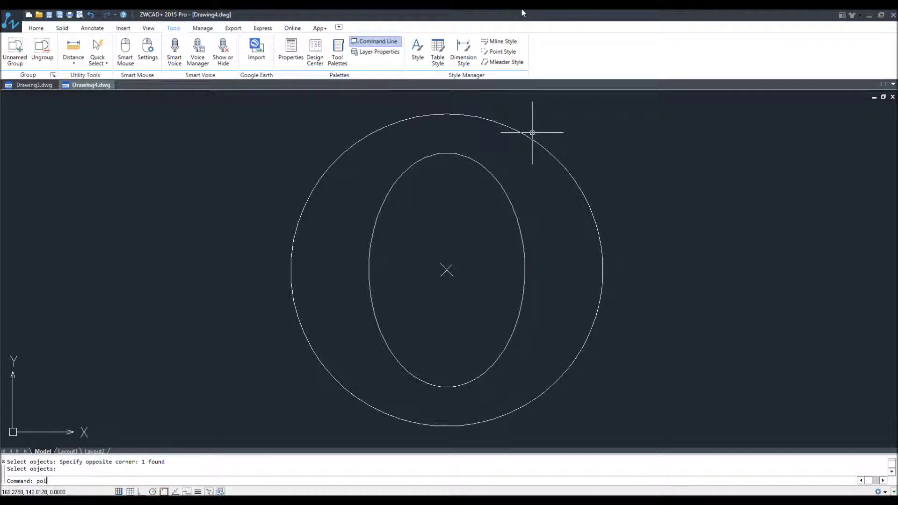
Draw a 6-sided polygon circumscribed about the outer circle at its centre, then erase that circle
type("on")
key("Return")
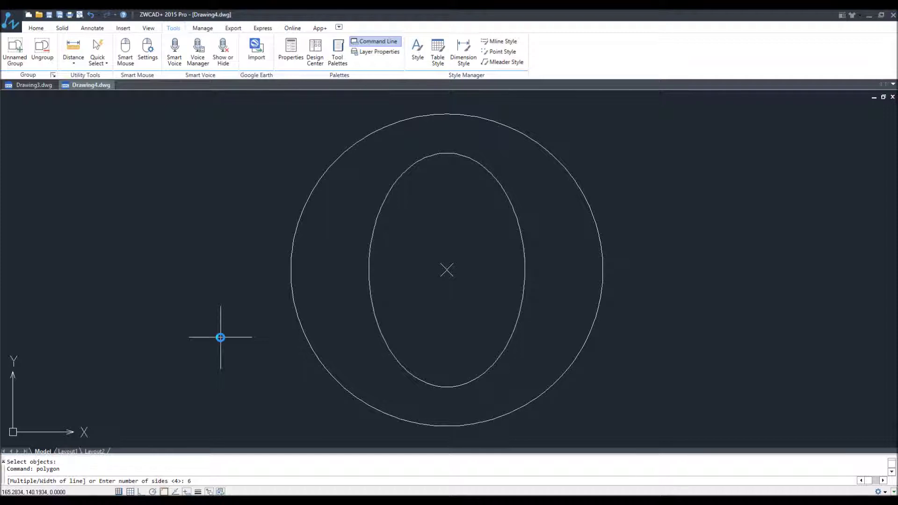
type("6")
key("Return")
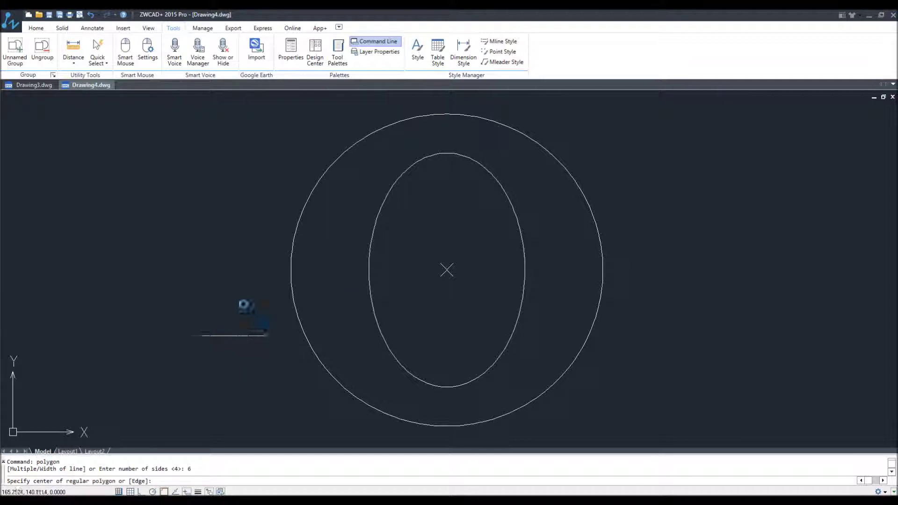
left_click(446, 269)
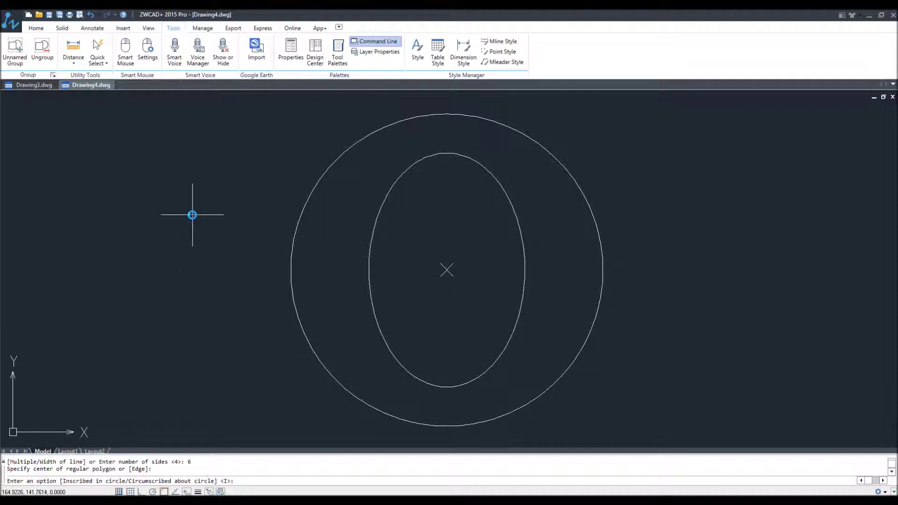
right_click(208, 187)
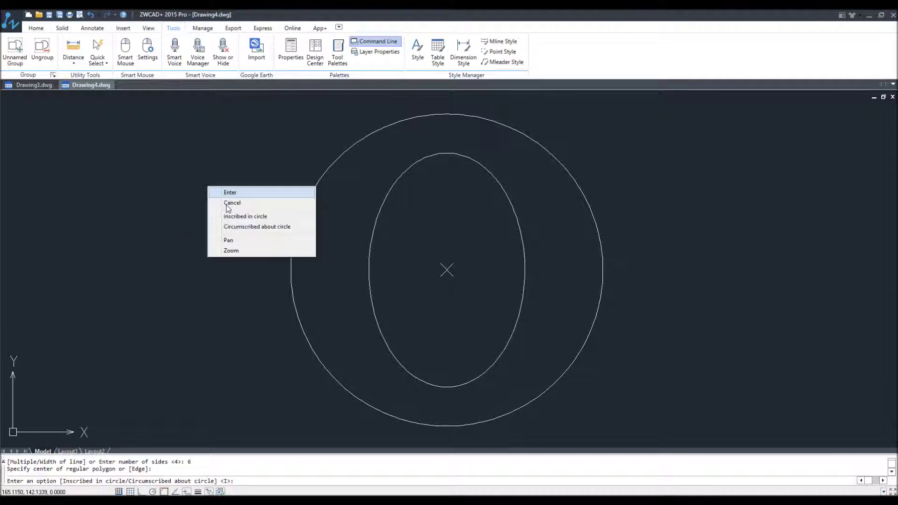
left_click(265, 227)
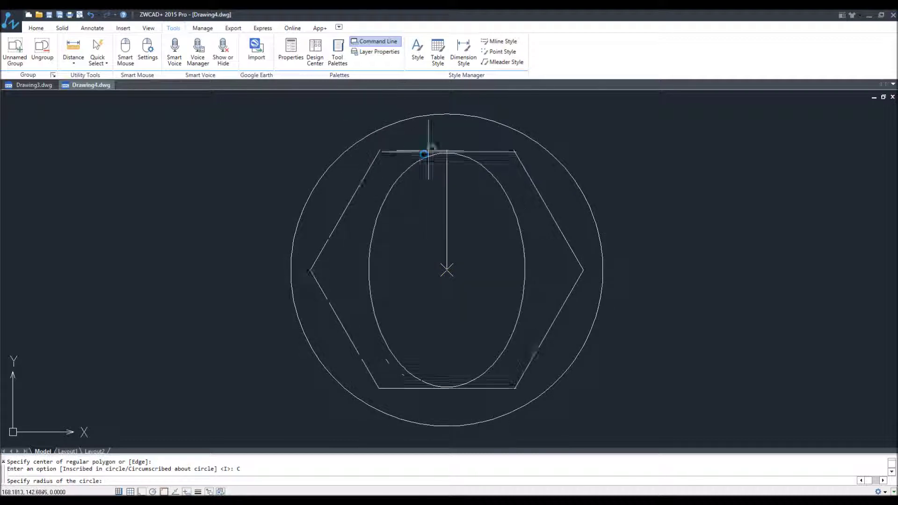
right_click(448, 124, "shift")
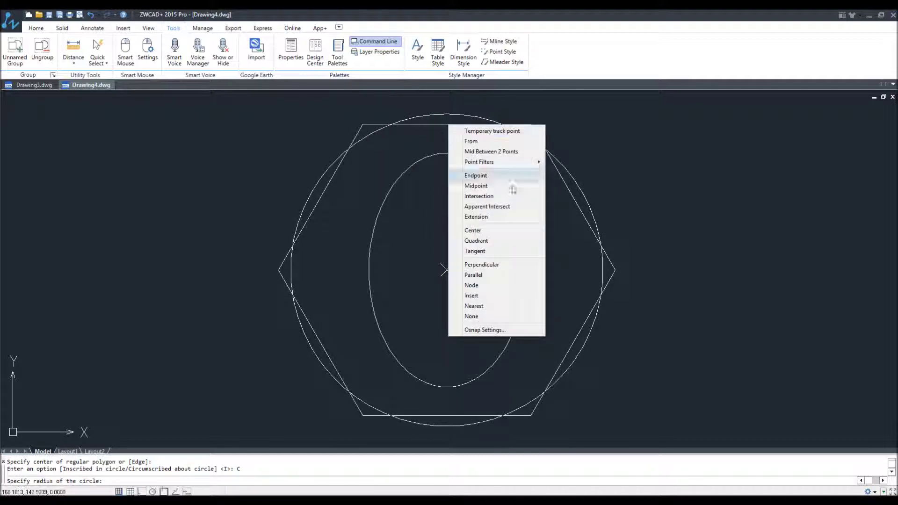
left_click(476, 240)
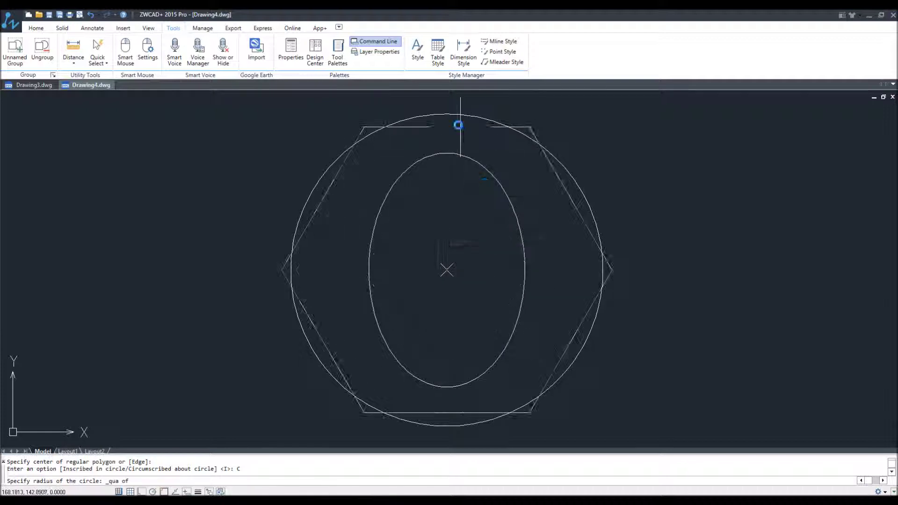
left_click(444, 116)
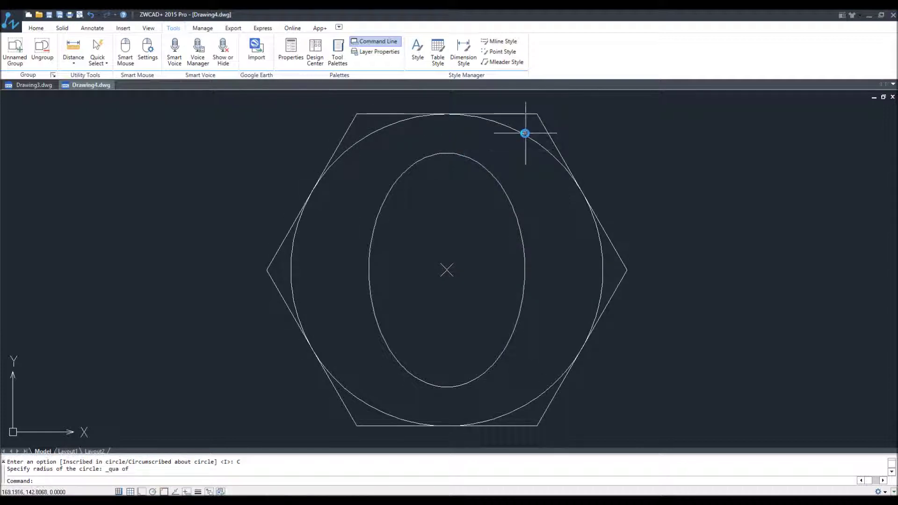
left_click(522, 136)
key("Delete")
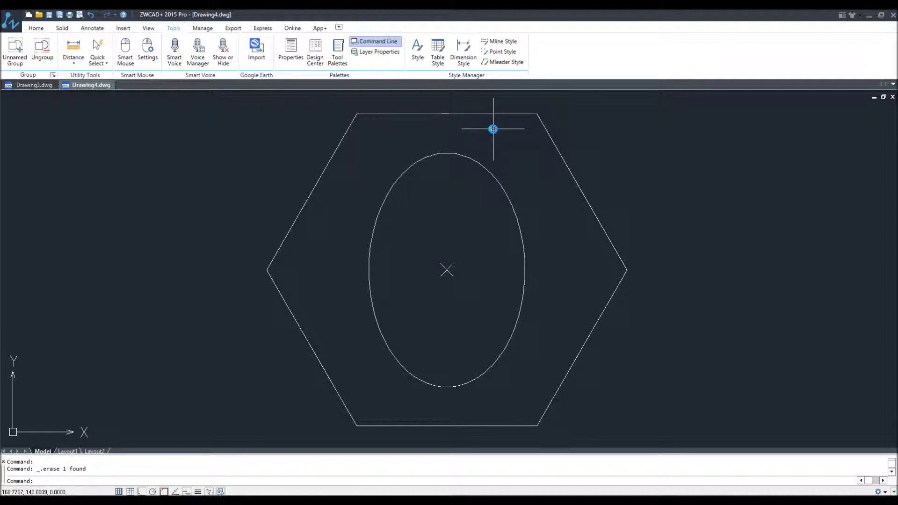
Recentre the hexagon and ellipse and split the drawing into three viewports
scroll(492, 210, "down", 3)
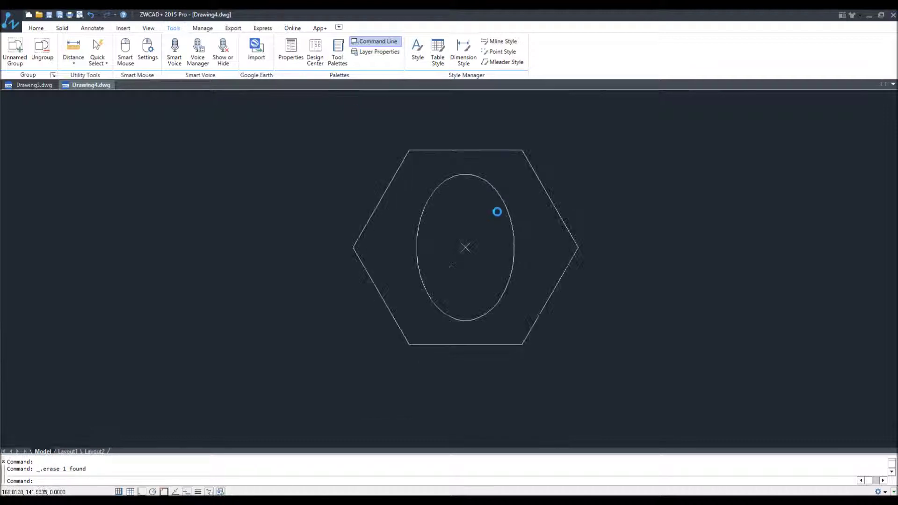
scroll(375, 260, "up", 2)
scroll(374, 261, "down", 2)
scroll(363, 265, "up", 3)
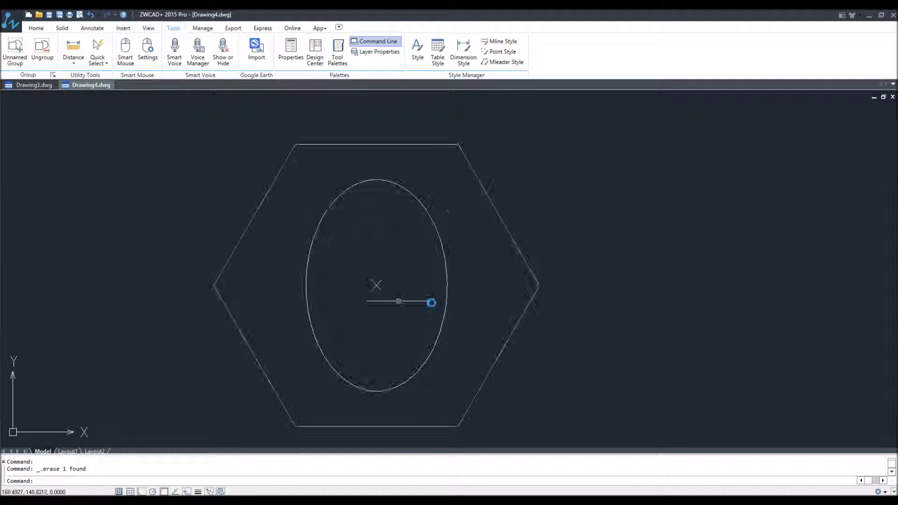
mouse_move(423, 329)
middle_mouse_down()
mouse_move(434, 259)
mouse_move(443, 304)
mouse_move(479, 292)
middle_mouse_up()
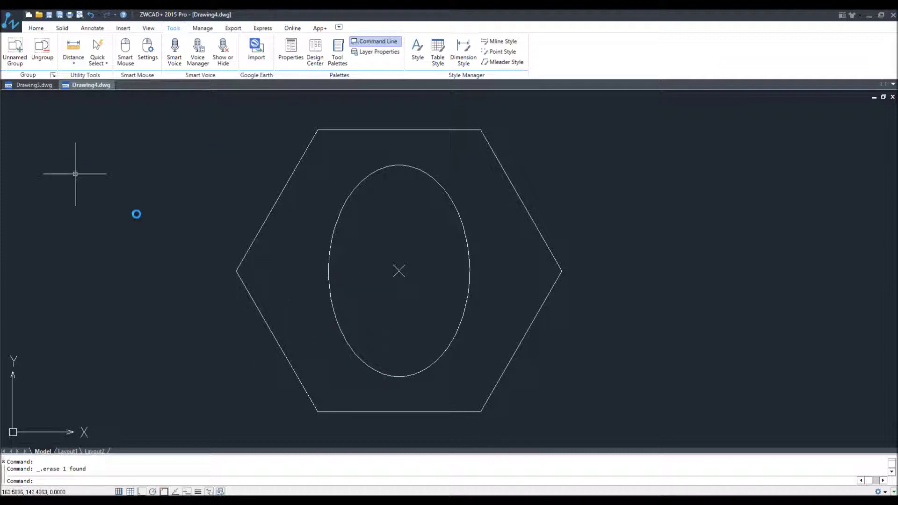
left_click(149, 29)
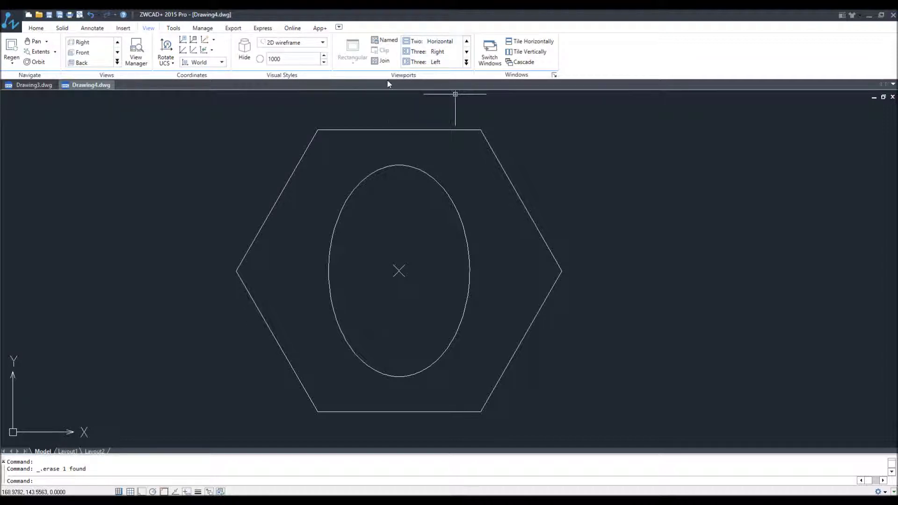
left_click(467, 62)
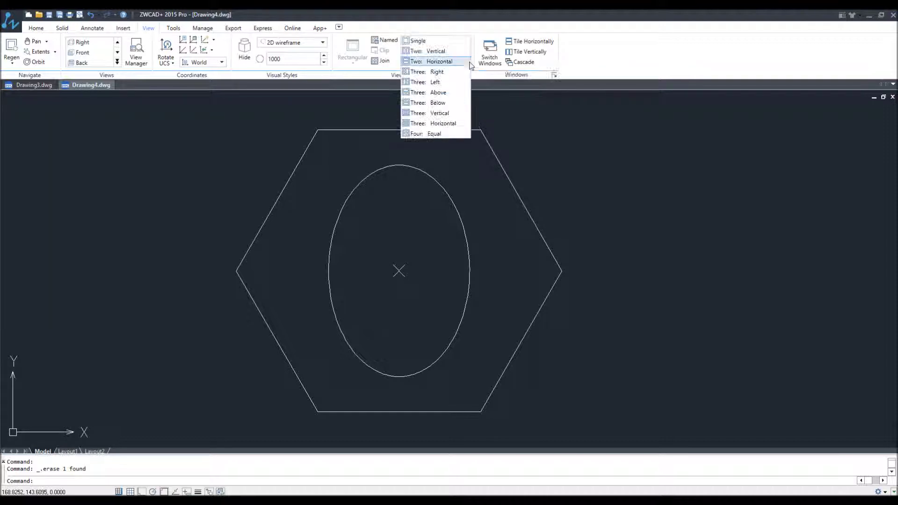
left_click(425, 83)
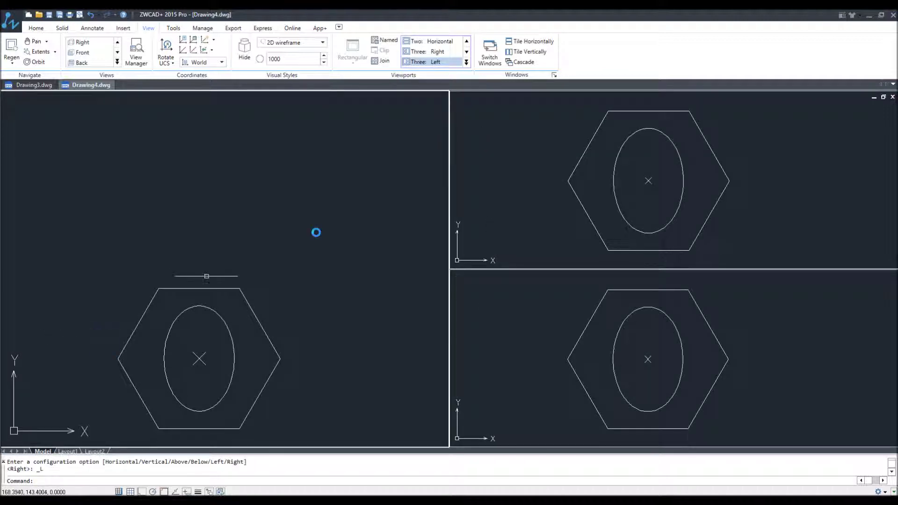
Set the lower-right viewport to Front view and the left viewport to Southwest isometric
left_click(248, 226)
left_click(519, 208)
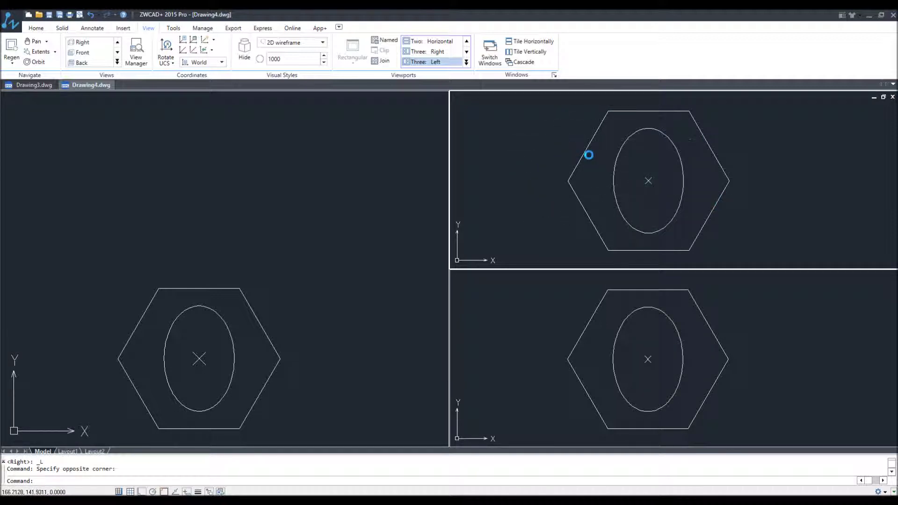
left_click(676, 352)
left_click(117, 61)
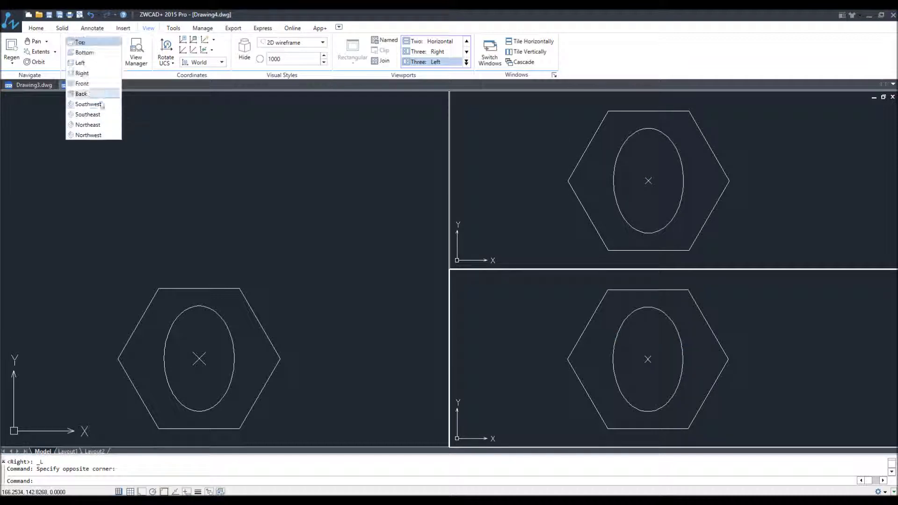
left_click(96, 84)
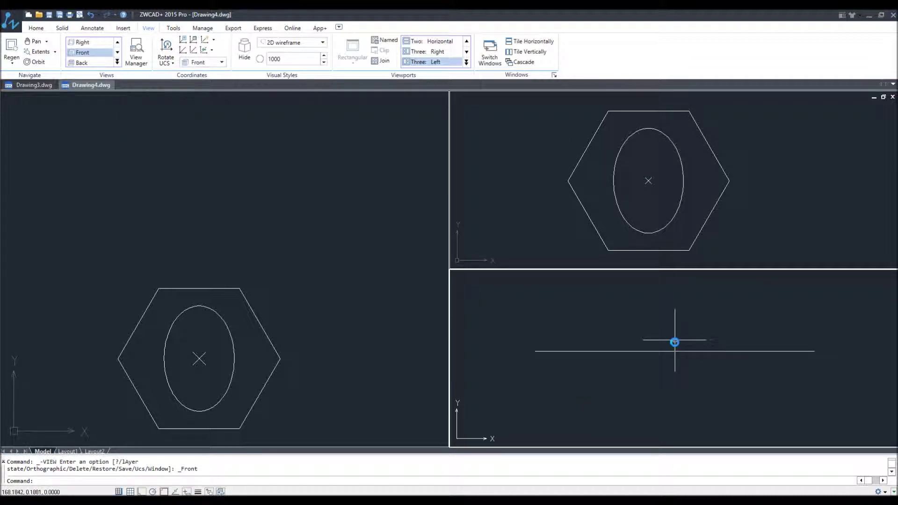
left_click(280, 246)
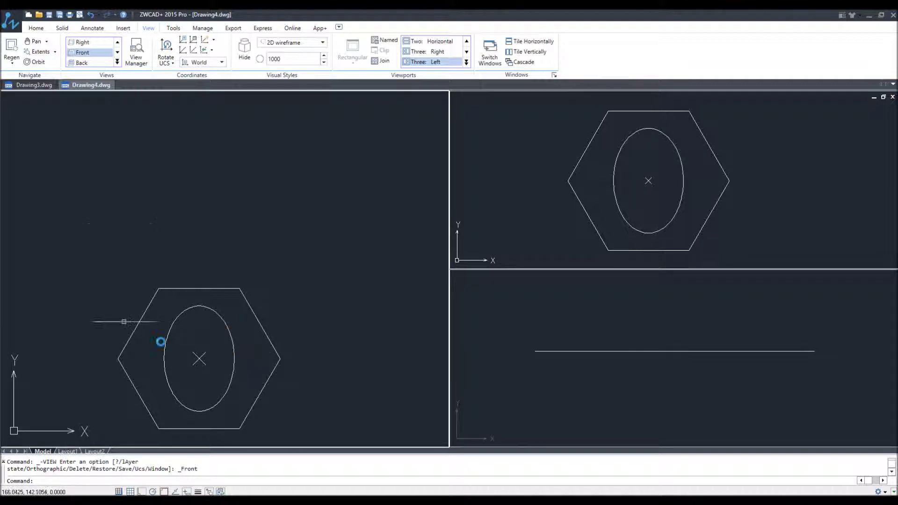
left_click(117, 63)
left_click(103, 109)
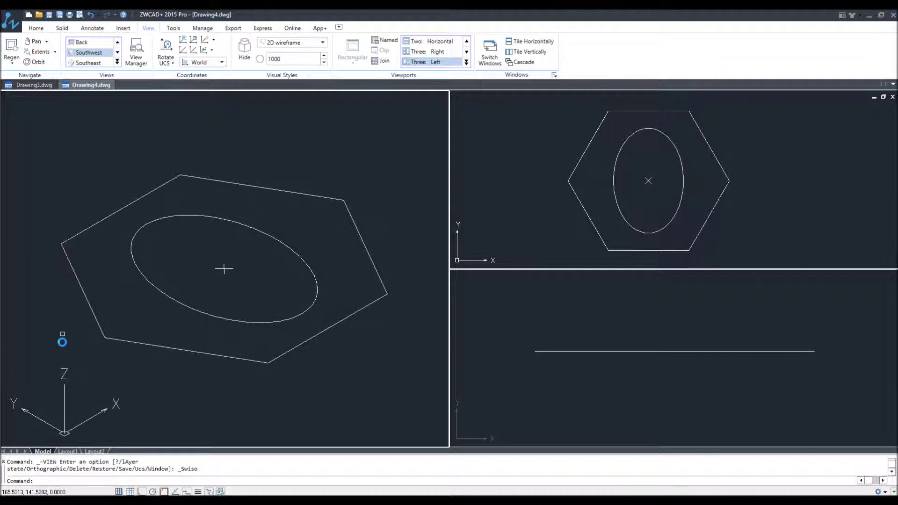
Extrude the hexagon to a height of -0.8 with zero taper
type("EX")
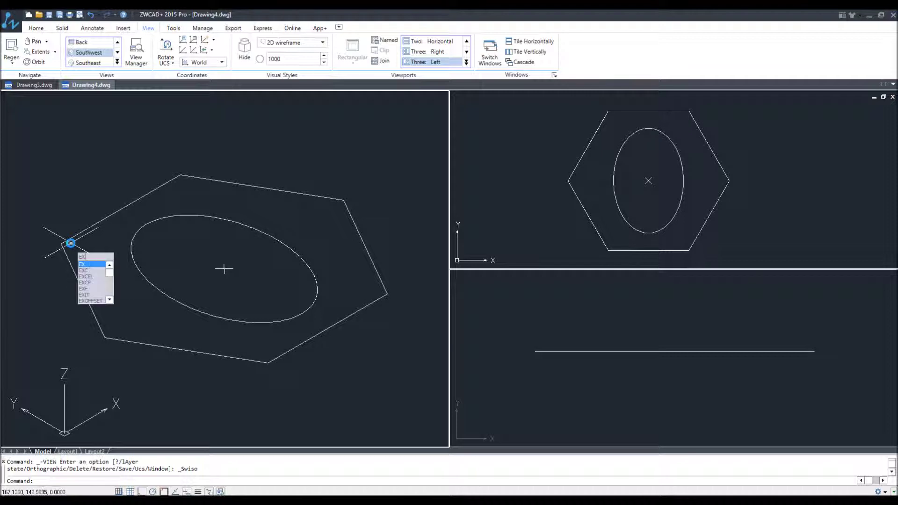
type("TR")
key("BackSpace")
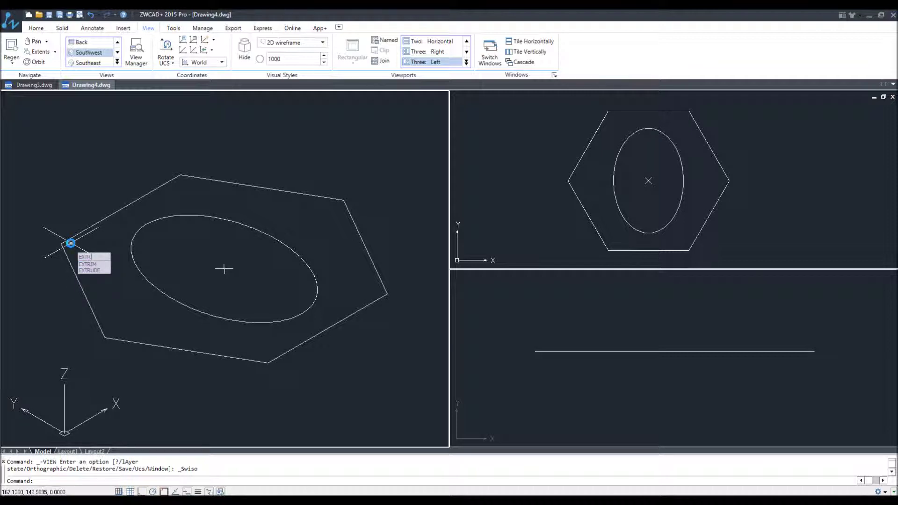
key("BackSpace")
type("RUDE")
key("Return")
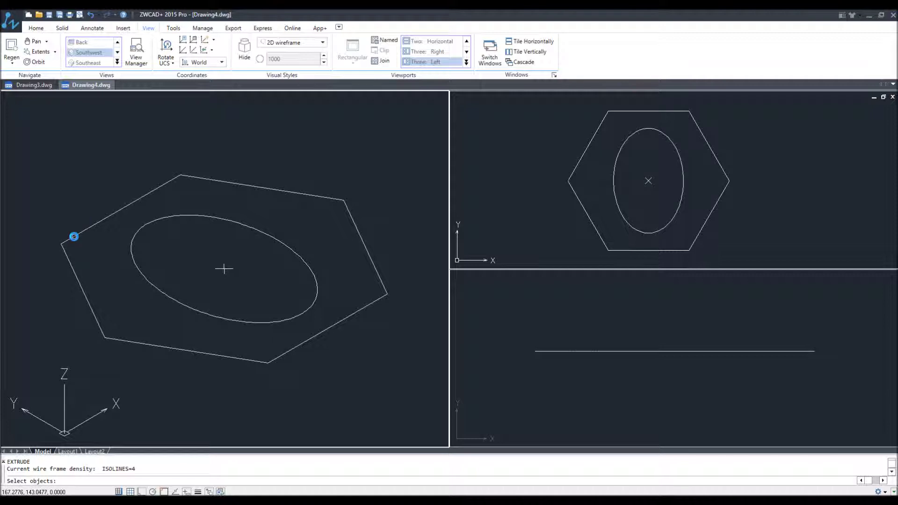
left_click(73, 236)
key("Return")
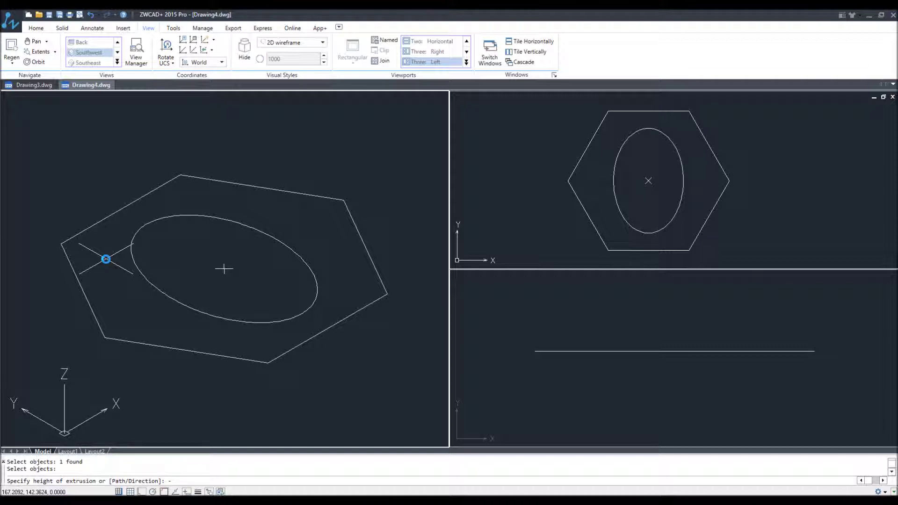
type("-.8")
key("Return")
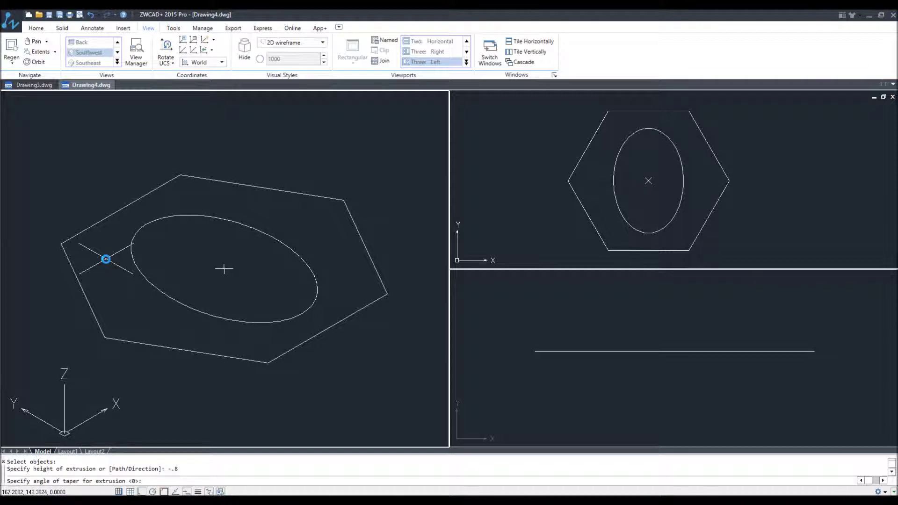
key("Return")
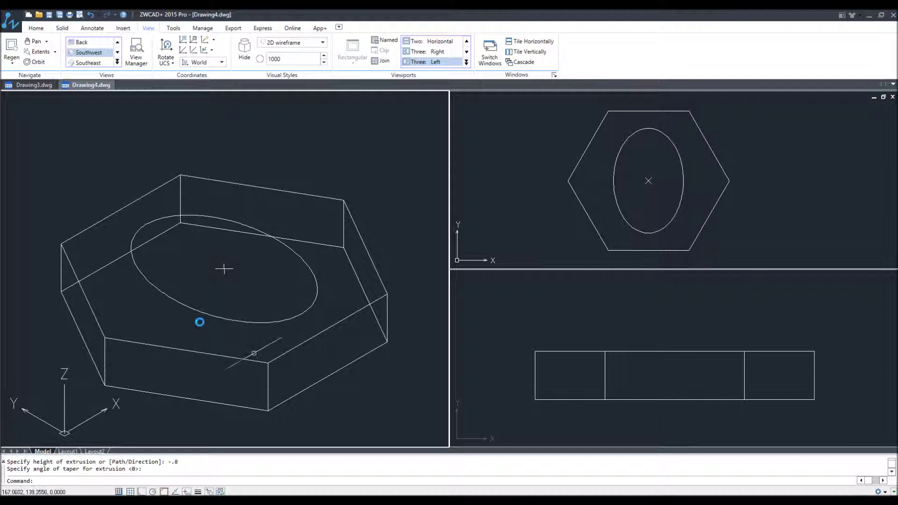
middle_click_drag(235, 249, 213, 169, "shift")
scroll(211, 173, "up", 2)
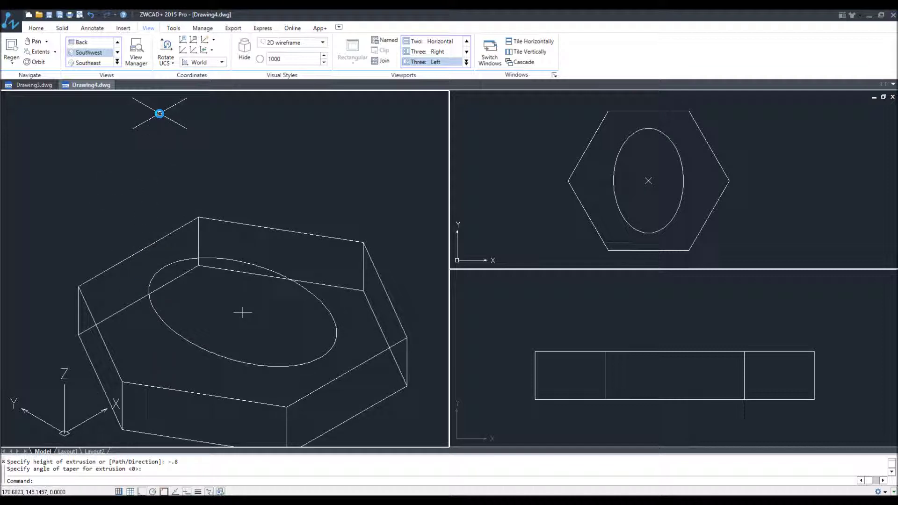
Draw a line from the centre point to @0,0,0.8, rising 0.8 along Z
type("l")
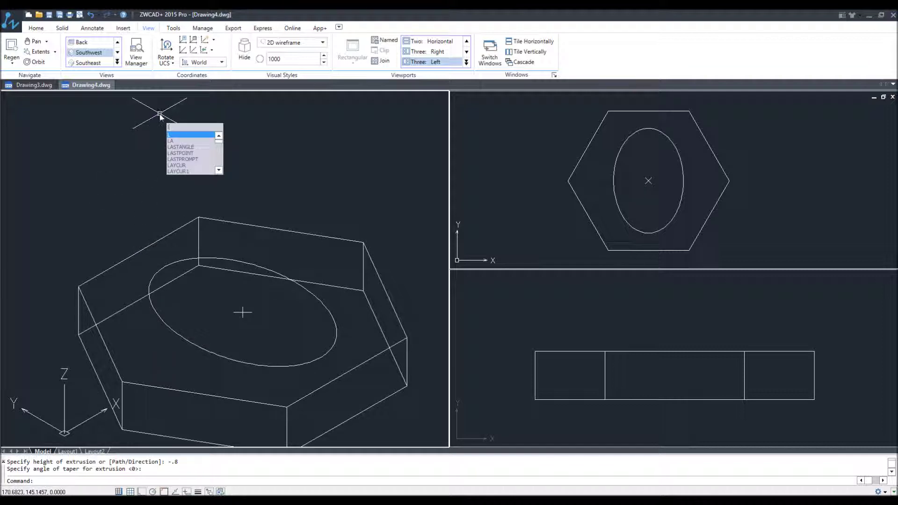
key("Return")
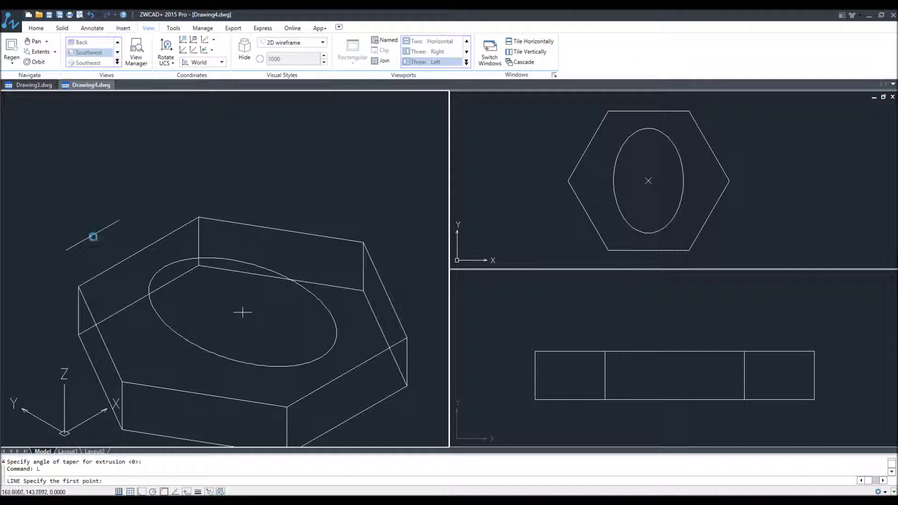
left_click(106, 224)
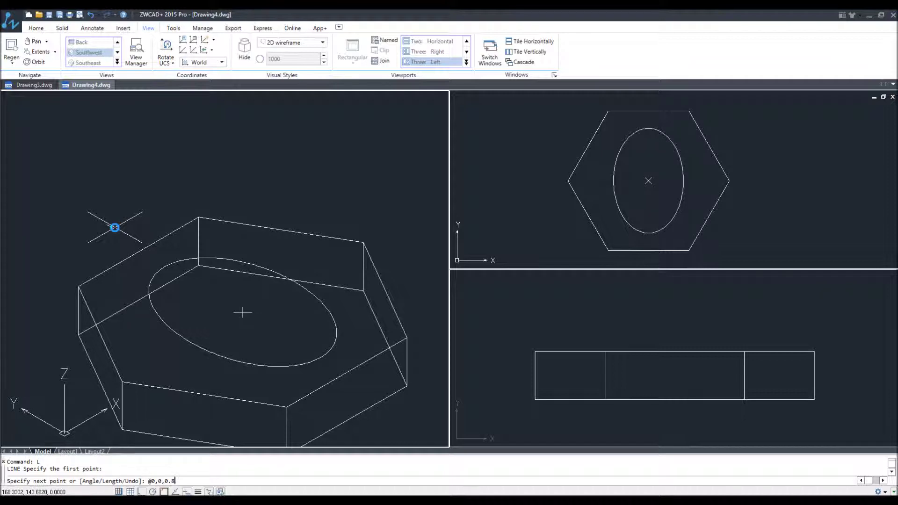
key("Return")
key("Return")
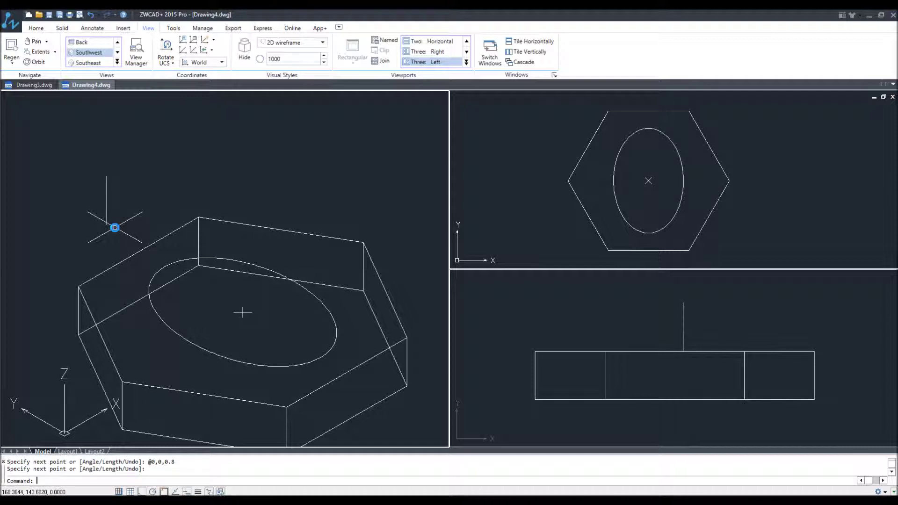
left_click(195, 210)
left_click(96, 192)
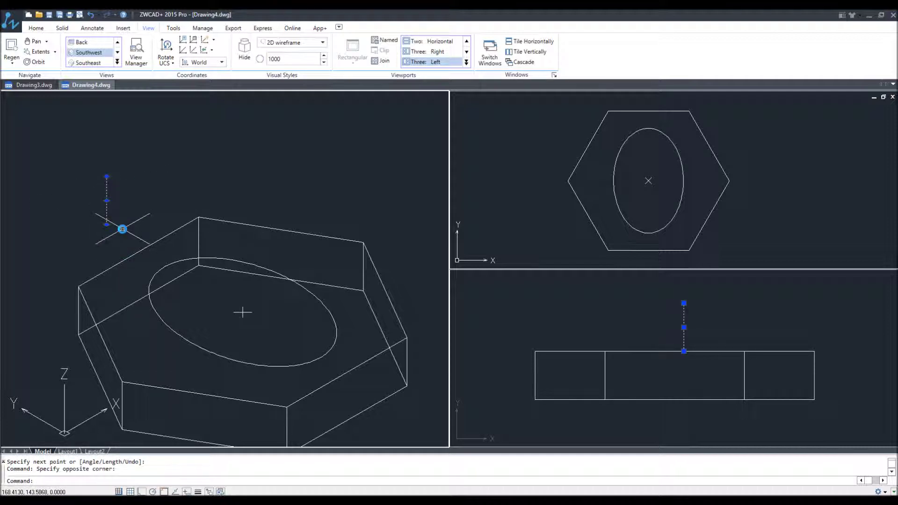
key("Escape")
key("Escape")
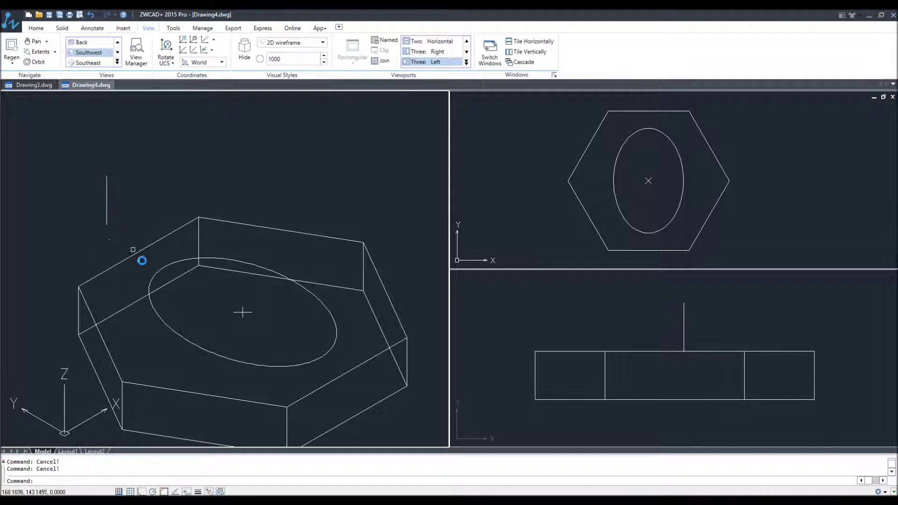
Start DIVIDE on the vertical 0.8 line, leaving the segment count to enter
left_click(155, 264)
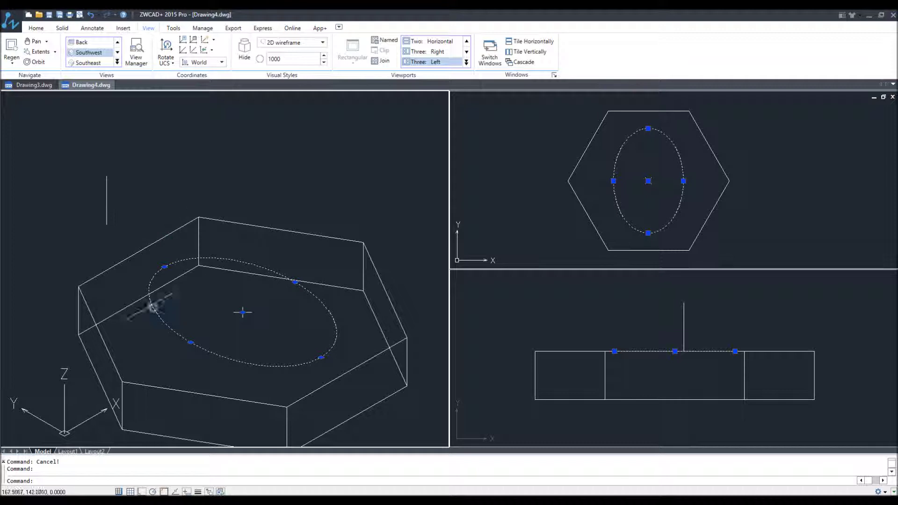
key("Escape")
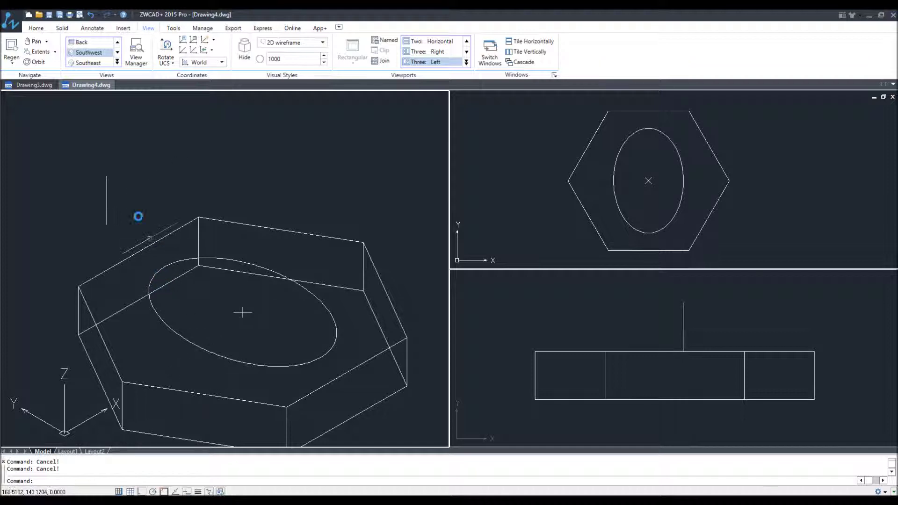
type("DIV")
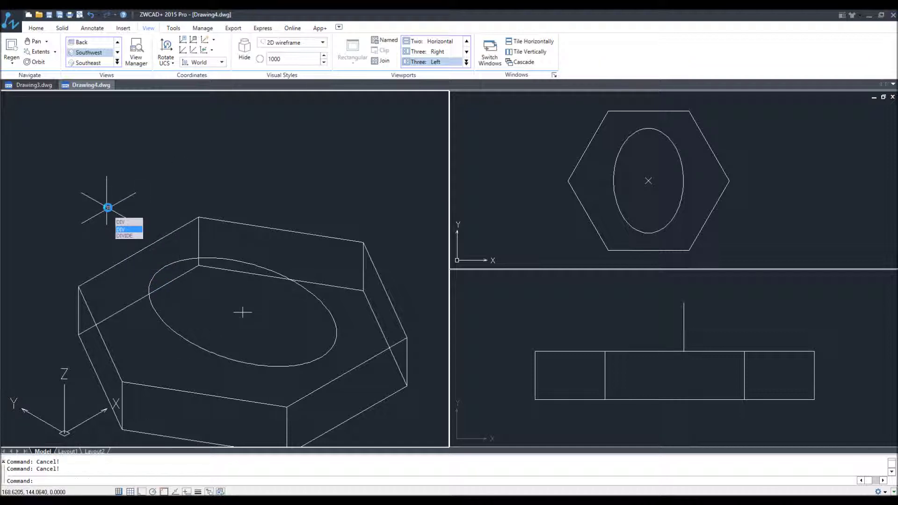
key("Return")
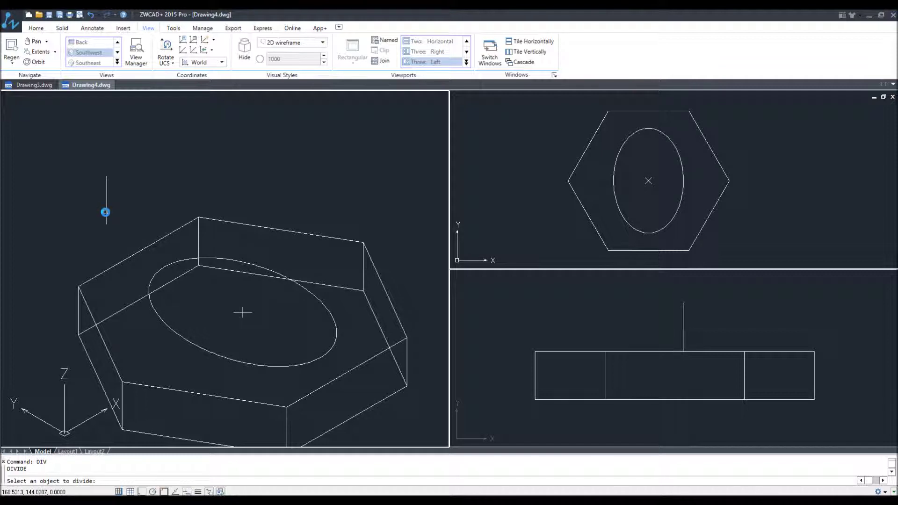
left_click(106, 212)
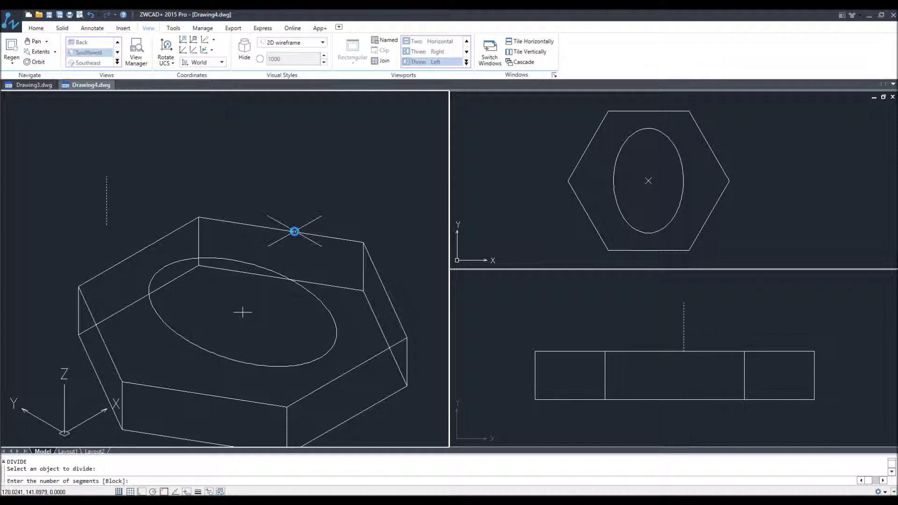
Divide the vertical 0.8 line into 4 segments, then window-select and clear the division points
type("4")
key("Return")
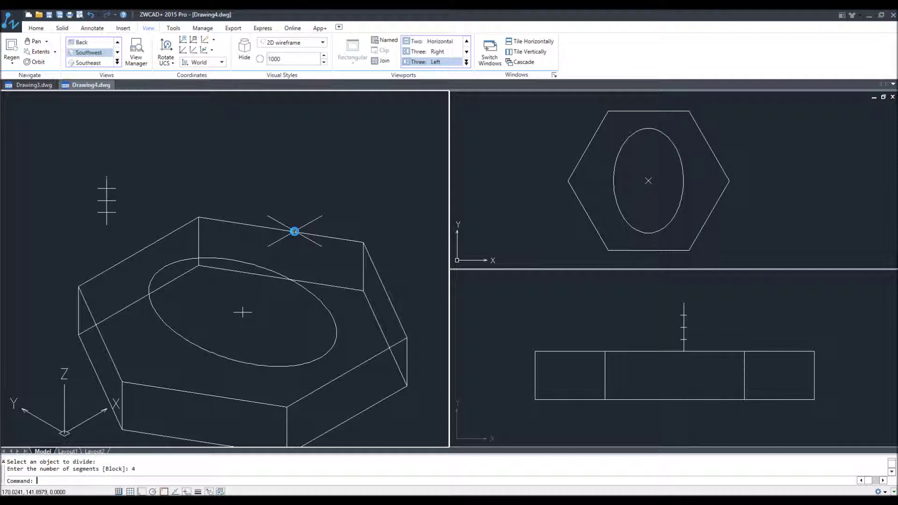
left_click(100, 175)
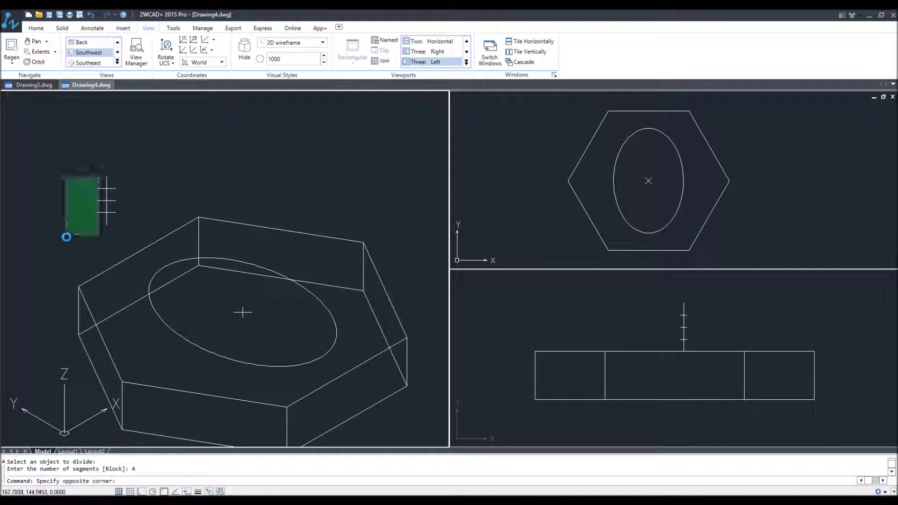
left_click(68, 229)
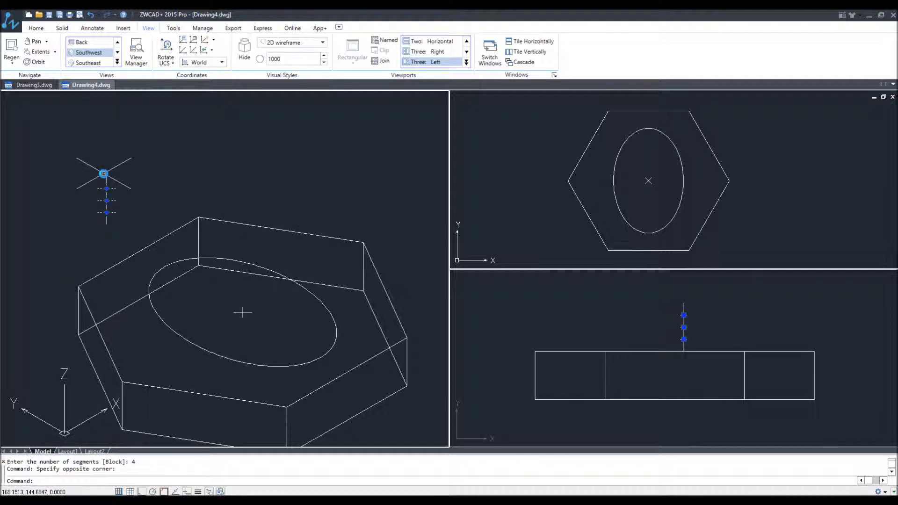
key("Escape")
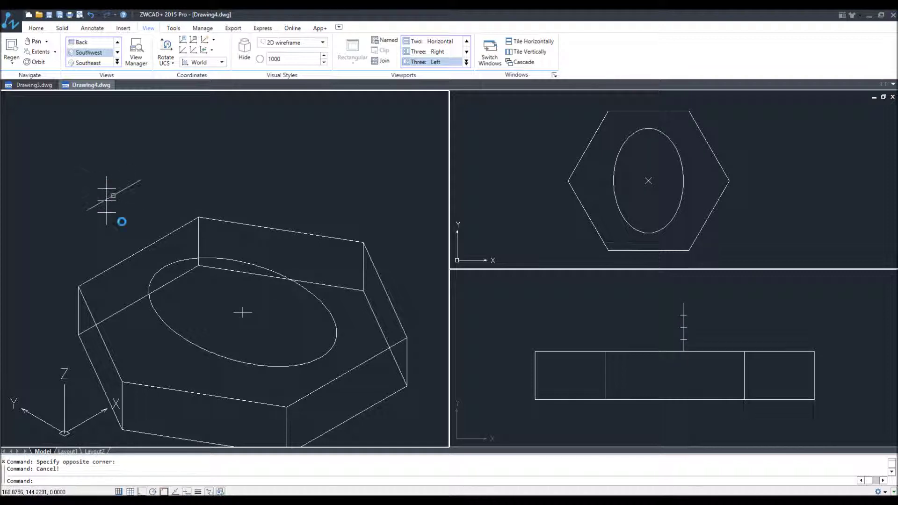
Copy the ellipse from the line's base to each of the four division points
type("co")
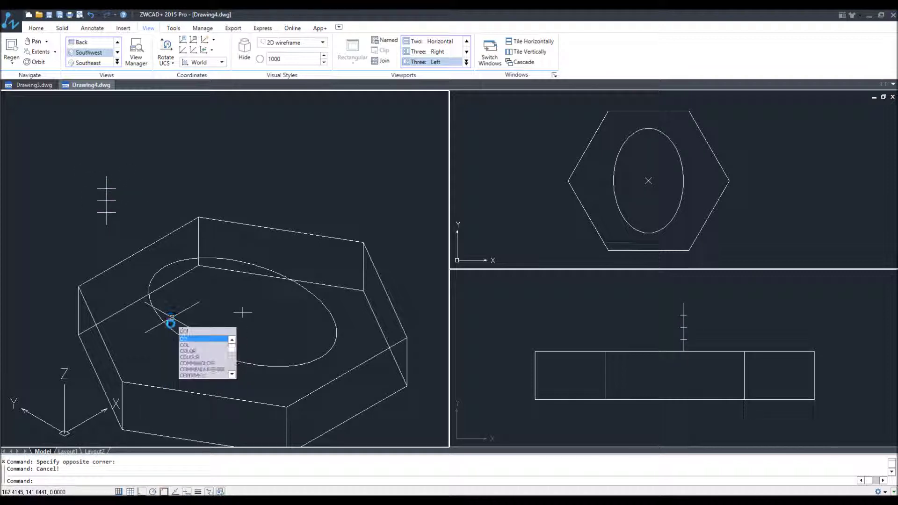
key("Return")
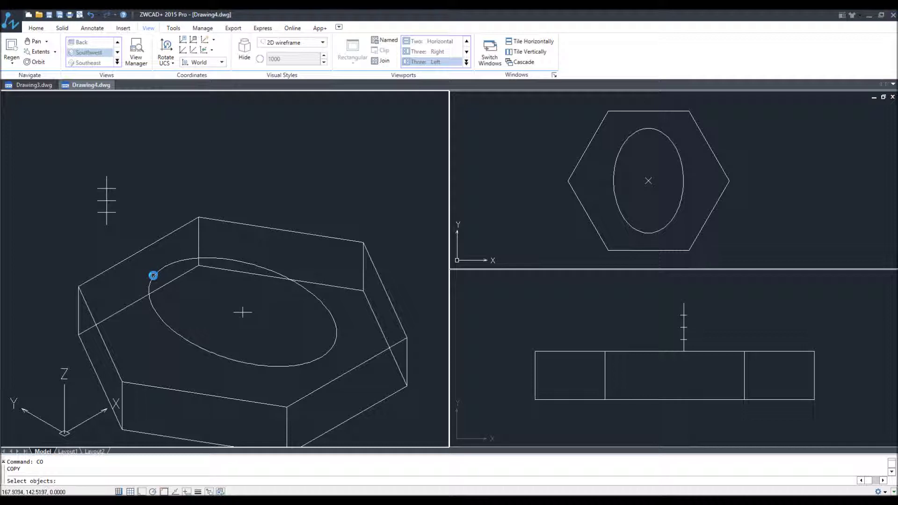
left_click(154, 275)
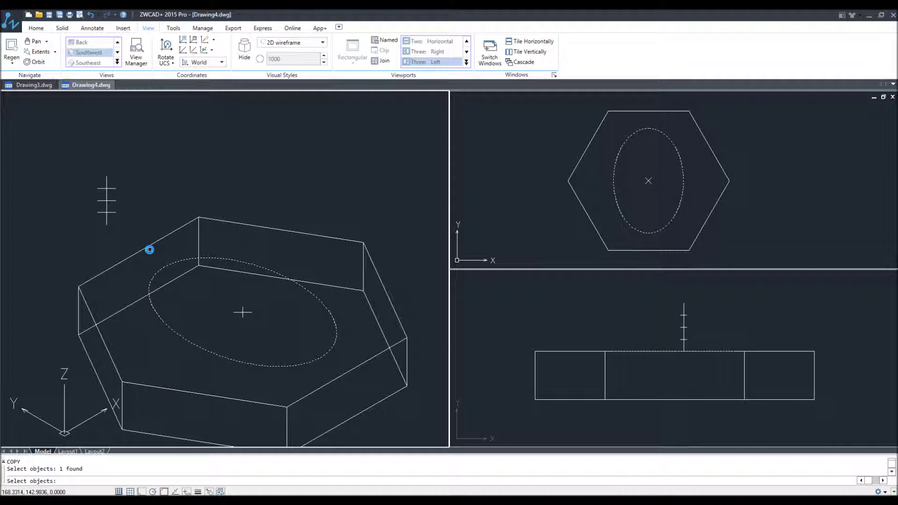
key("Return")
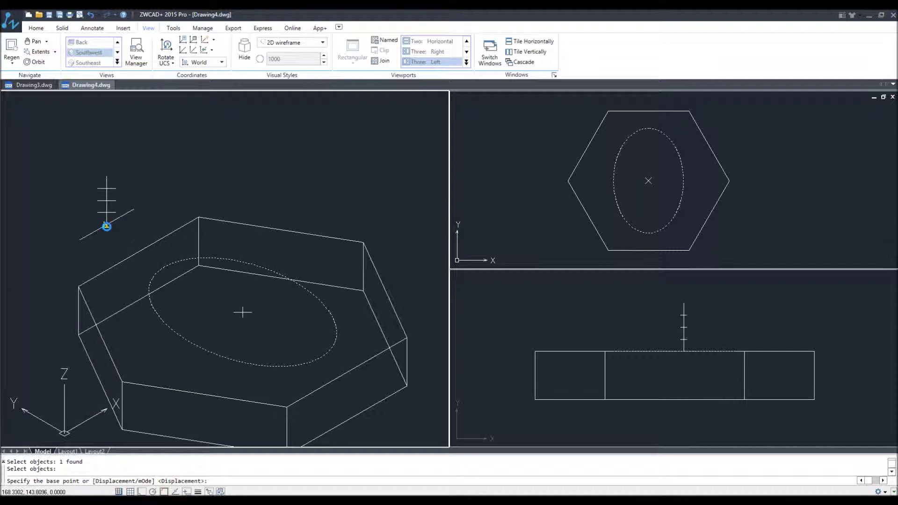
left_click(108, 223)
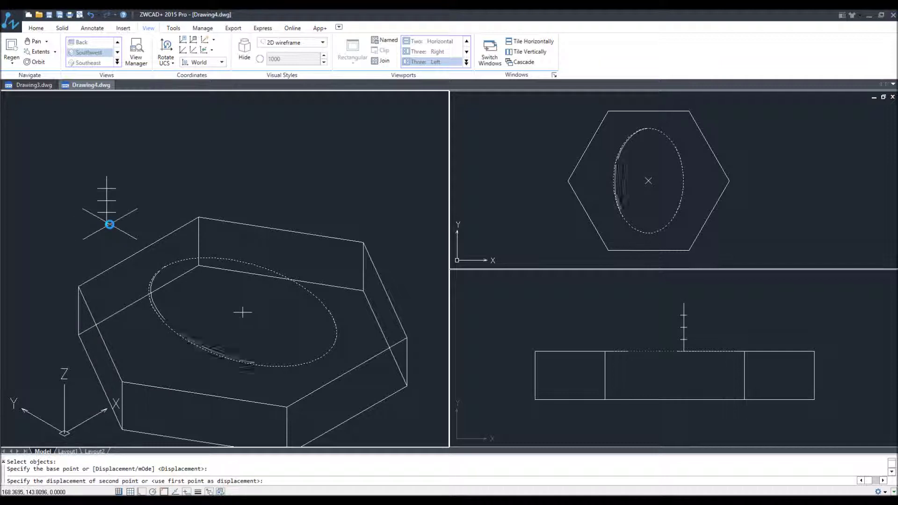
left_click(106, 210)
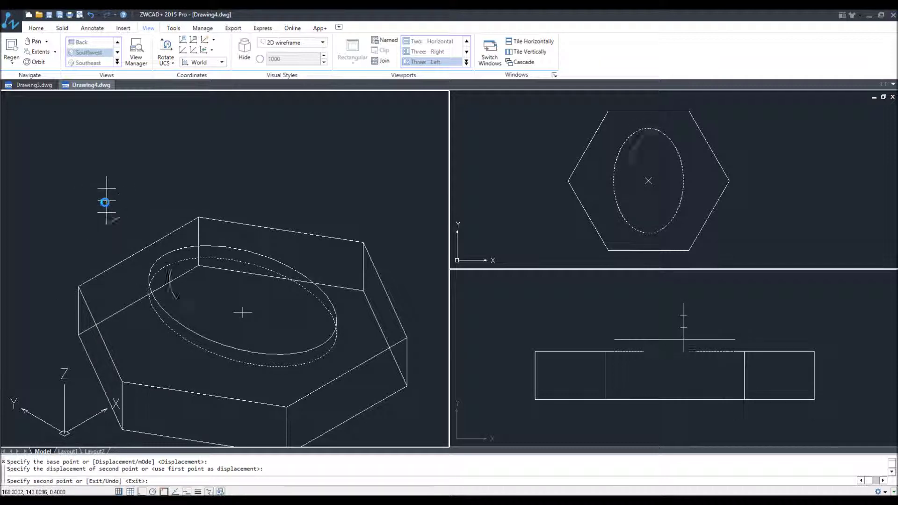
left_click(105, 200)
left_click(105, 187)
left_click(104, 177)
right_click(151, 157)
left_click(157, 158)
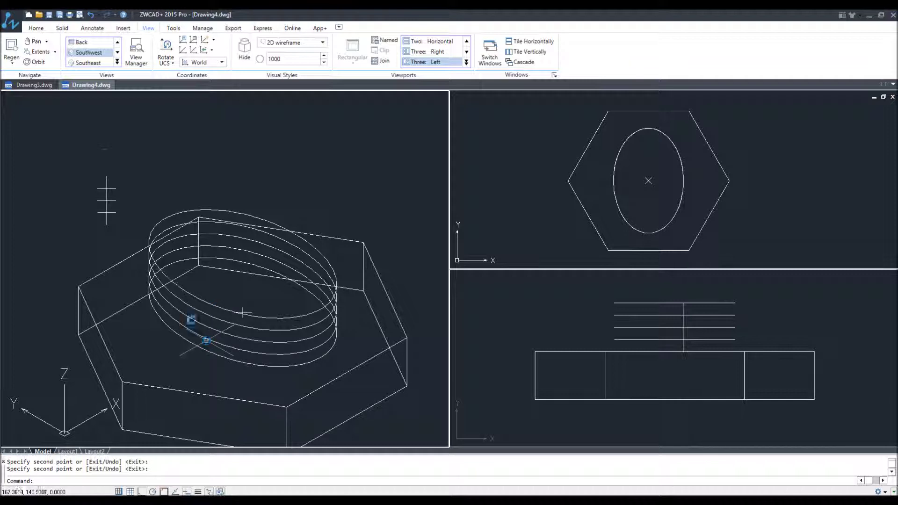
left_click(54, 138)
Erase the divided vertical guide line and its points, then zoom into the 3D view
left_click(129, 224)
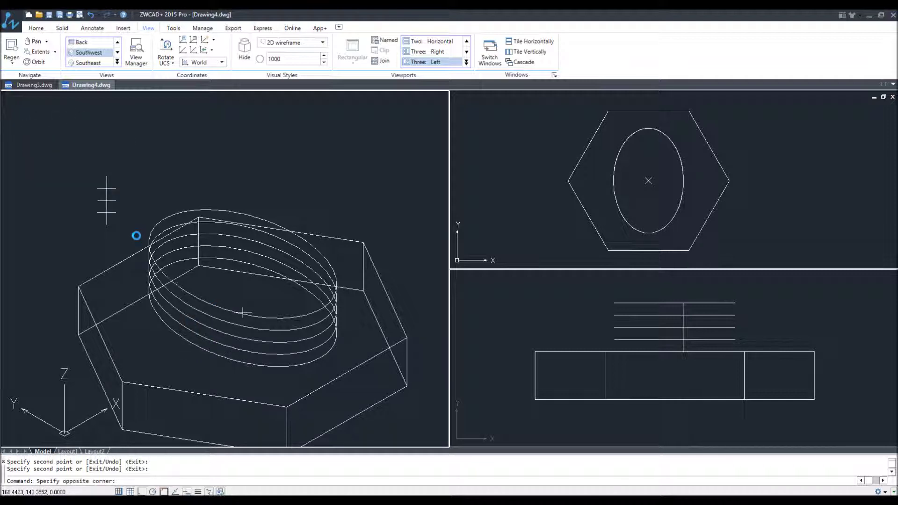
key("Delete")
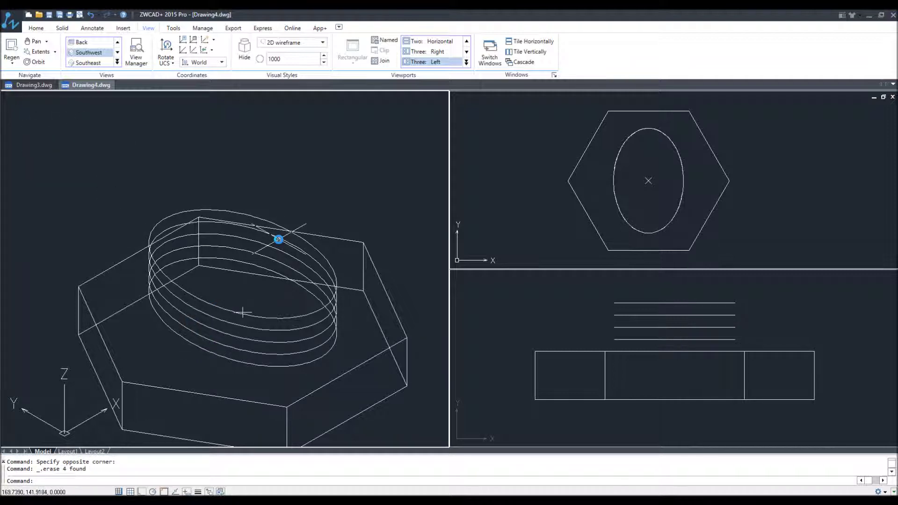
scroll(281, 229, "up", 3)
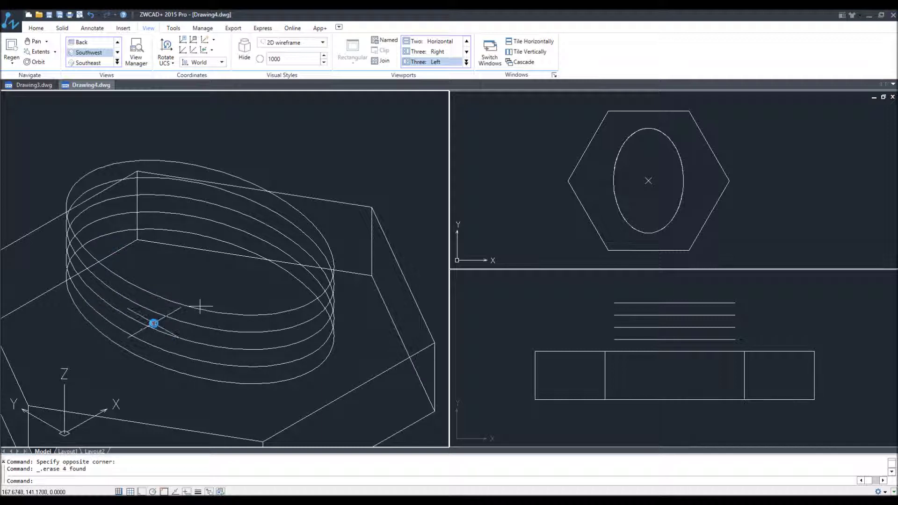
Rotate the four upper stacked ellipses 45° about their shared centre node
type("RO")
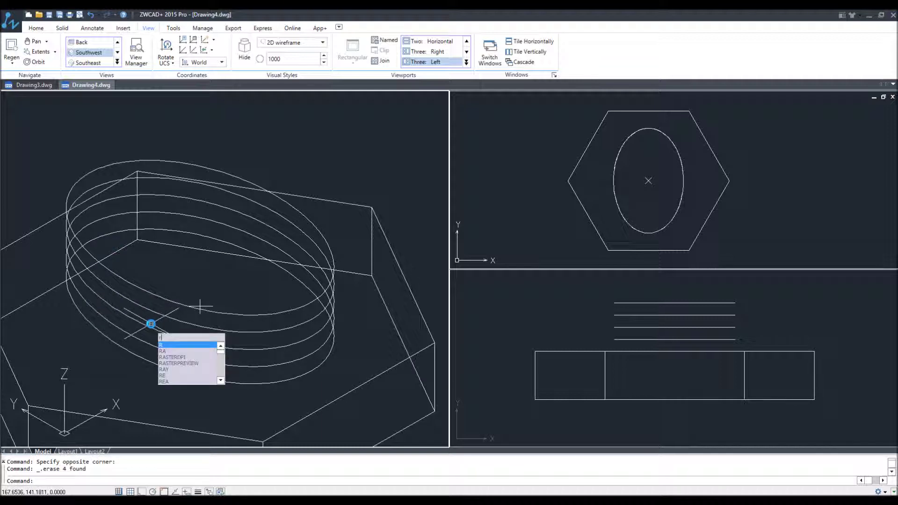
key("Return")
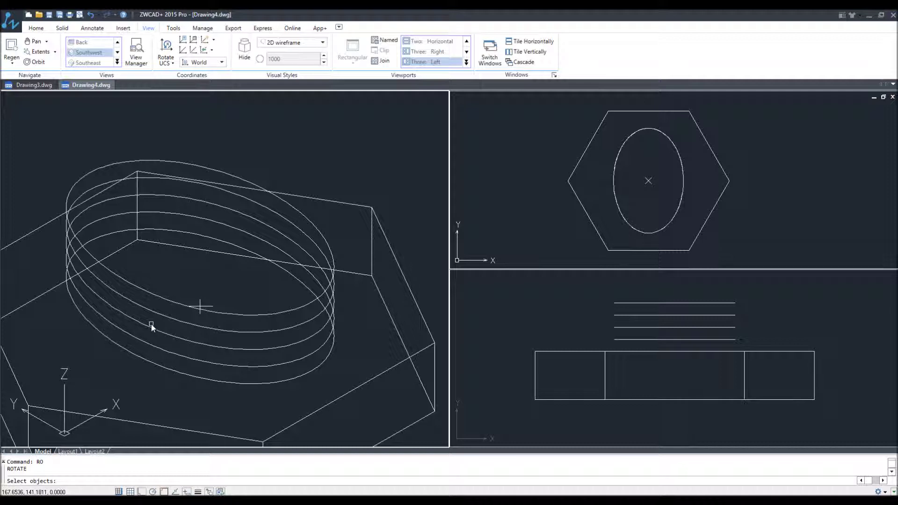
left_click(160, 290)
left_click(131, 352)
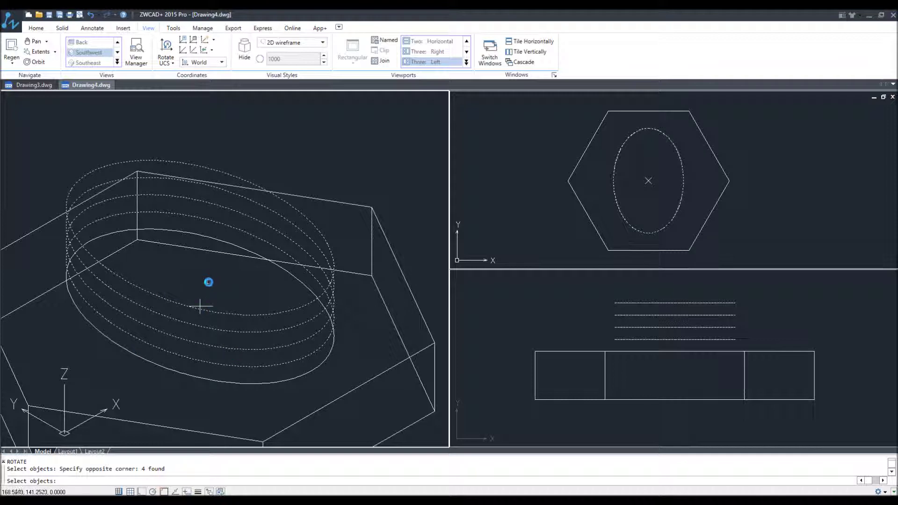
right_click(201, 306)
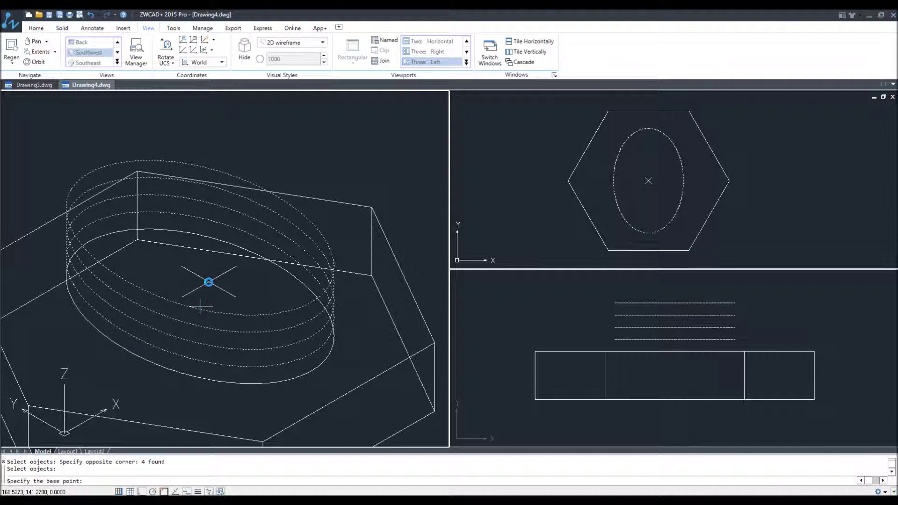
left_click(199, 305)
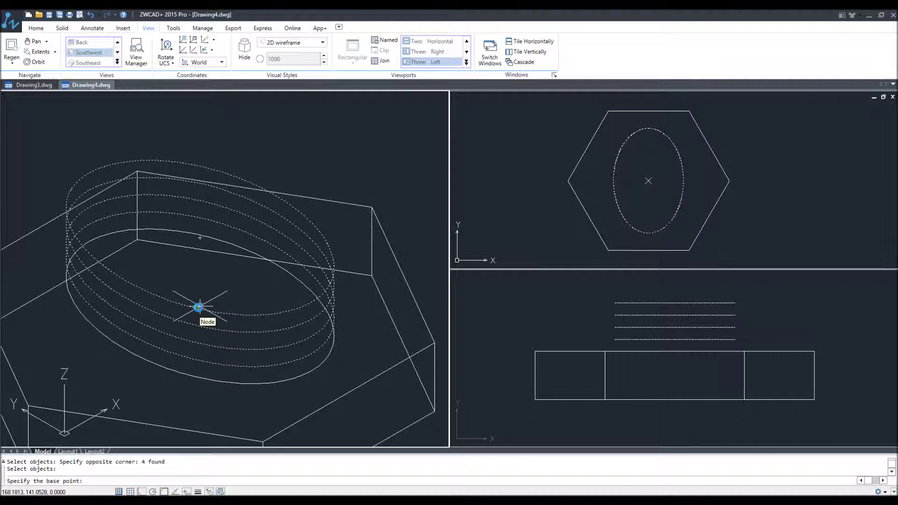
left_click(198, 307)
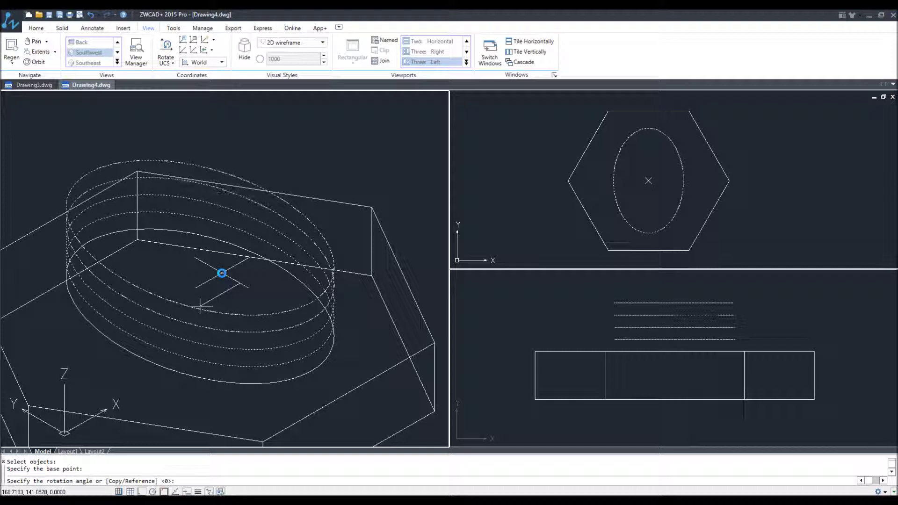
type("45")
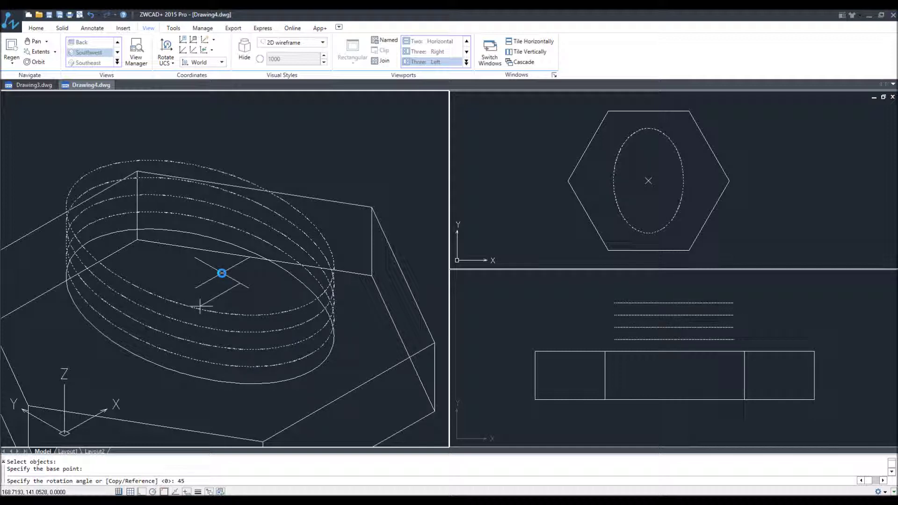
key("Return")
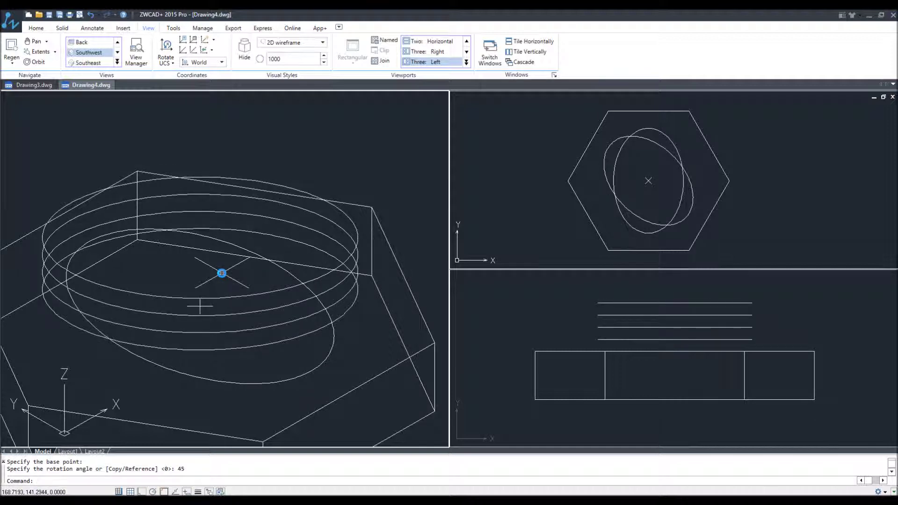
Rotate three of the upper ellipses a further 45° about the centre node
type("RO")
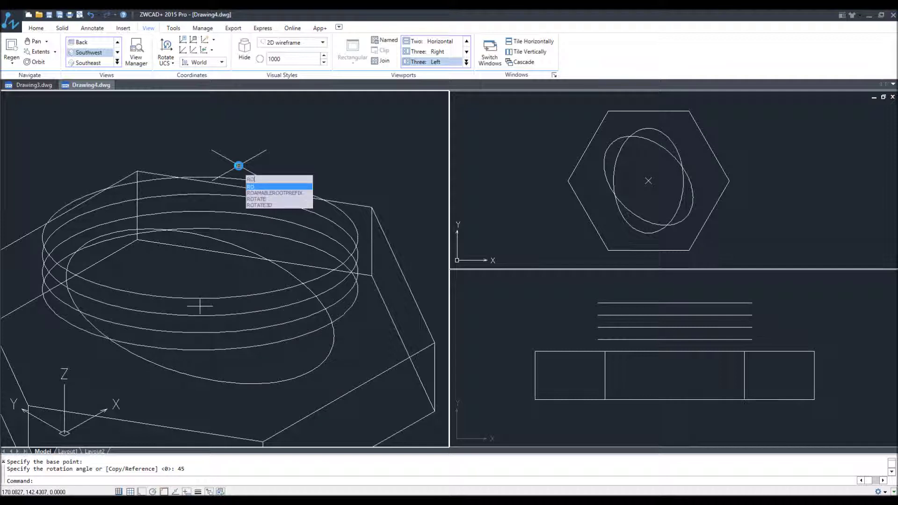
key("Return")
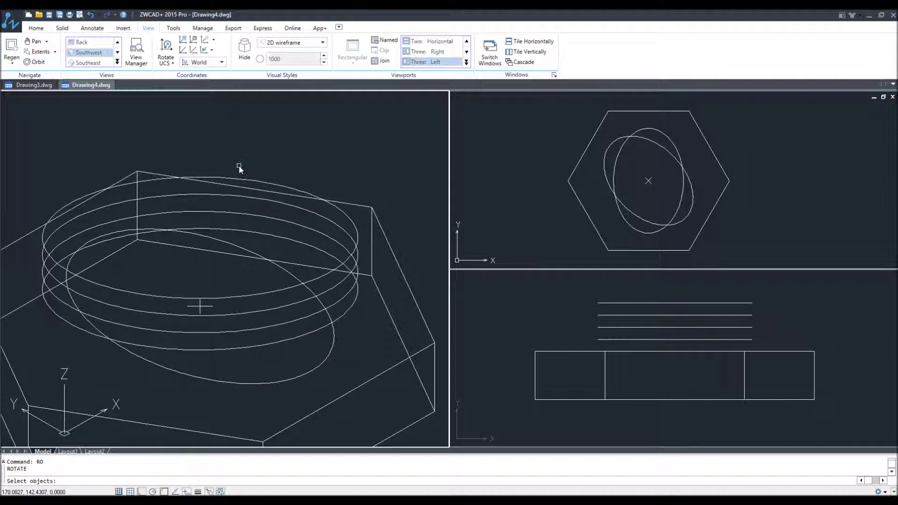
left_click(153, 288)
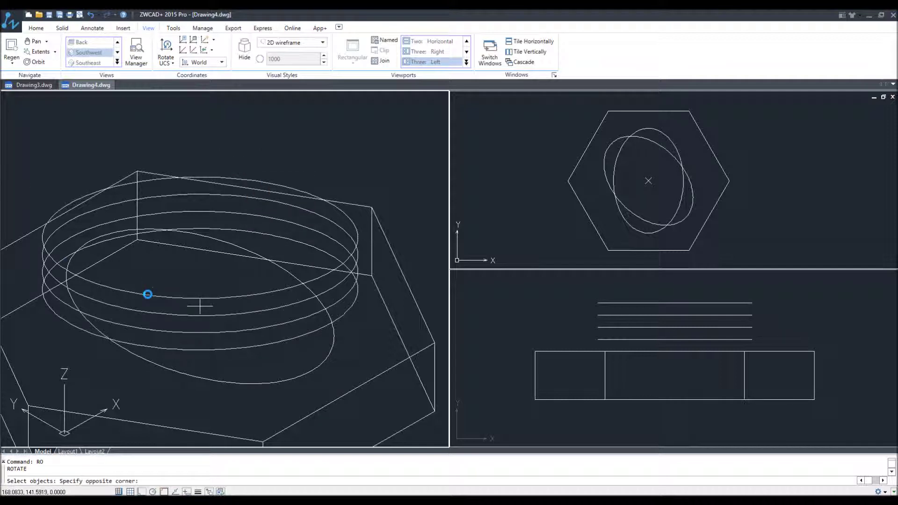
left_click(128, 335)
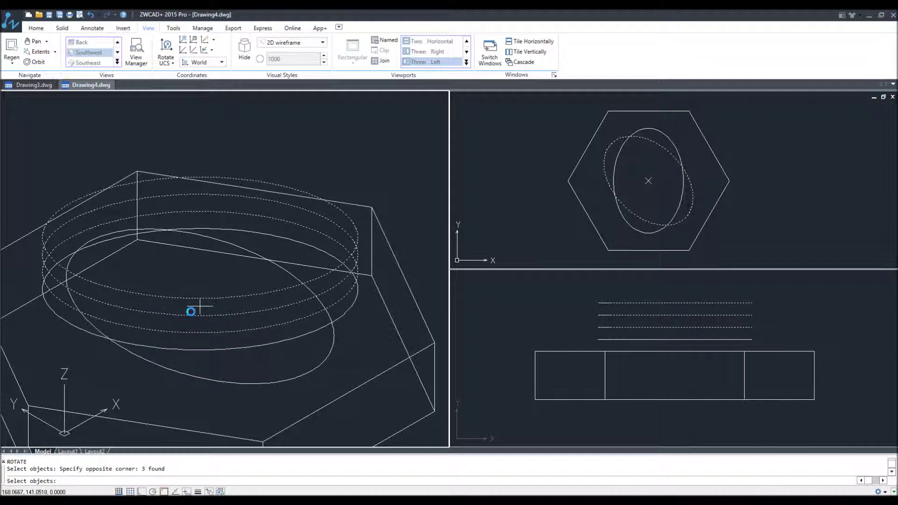
key("Return")
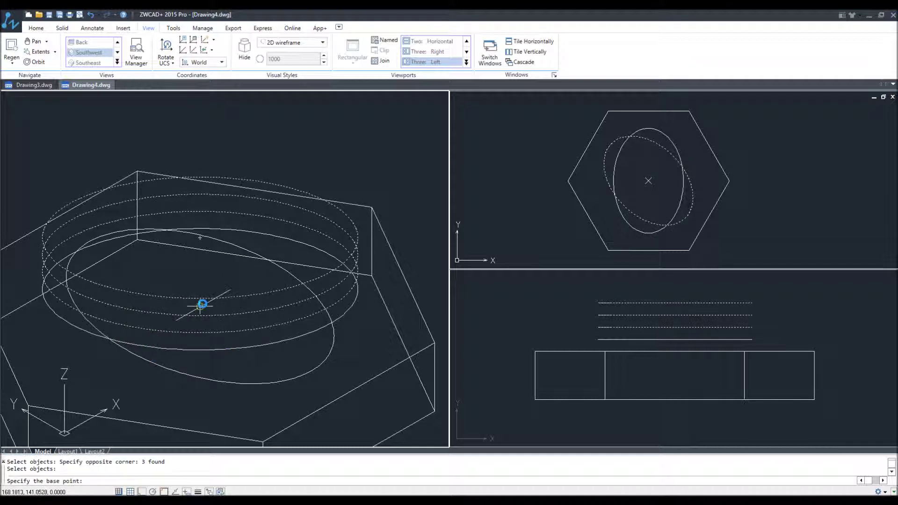
left_click(200, 305)
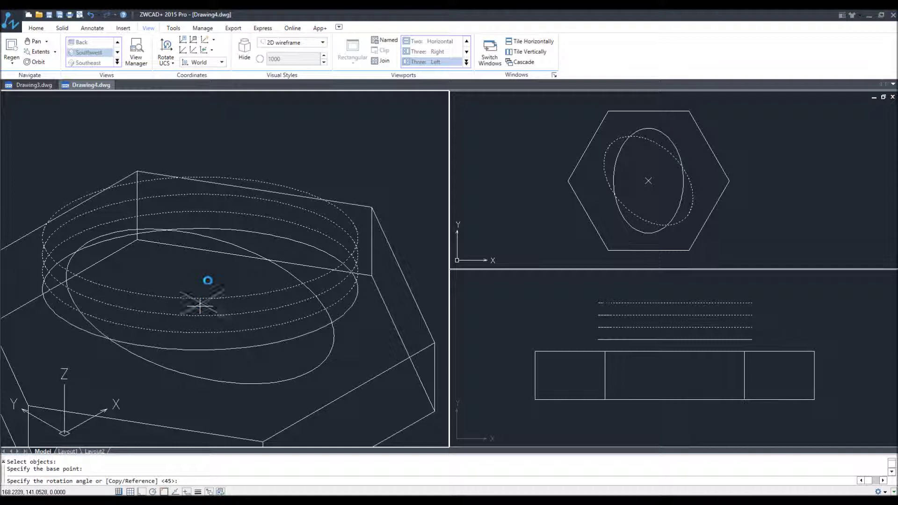
type("45")
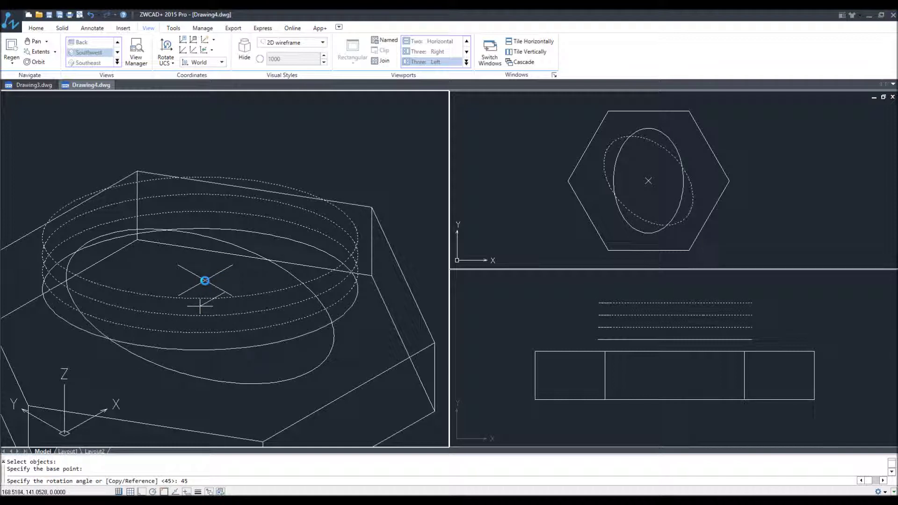
key("Return")
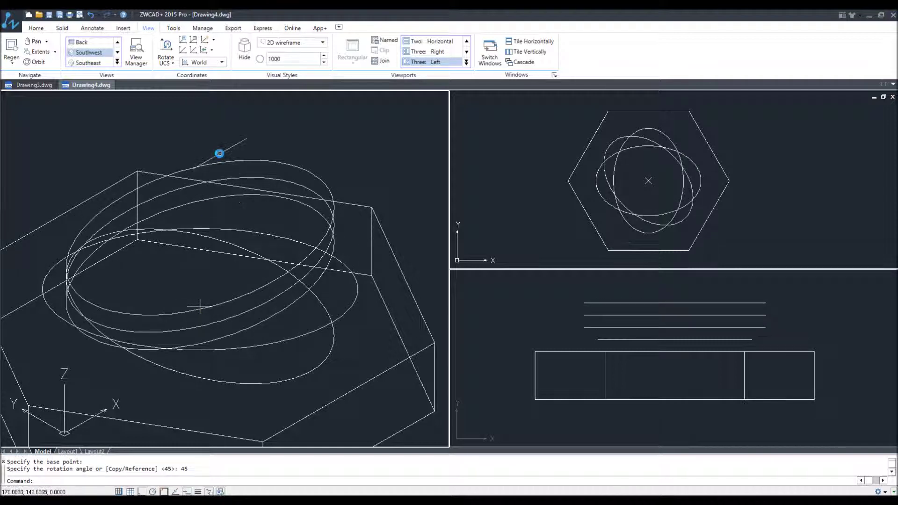
Rotate two more circular sections 45° about the head's centre
right_click(219, 154)
left_click(246, 158)
left_click(237, 286)
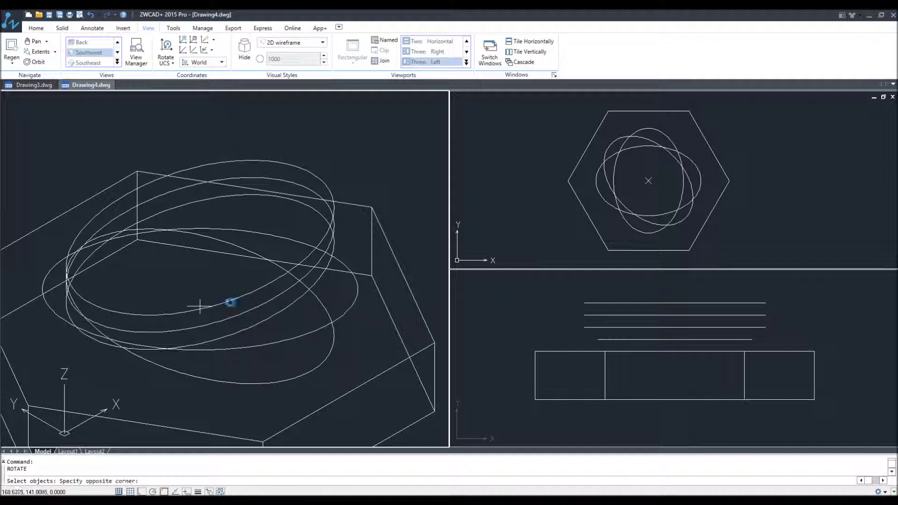
left_click(224, 321)
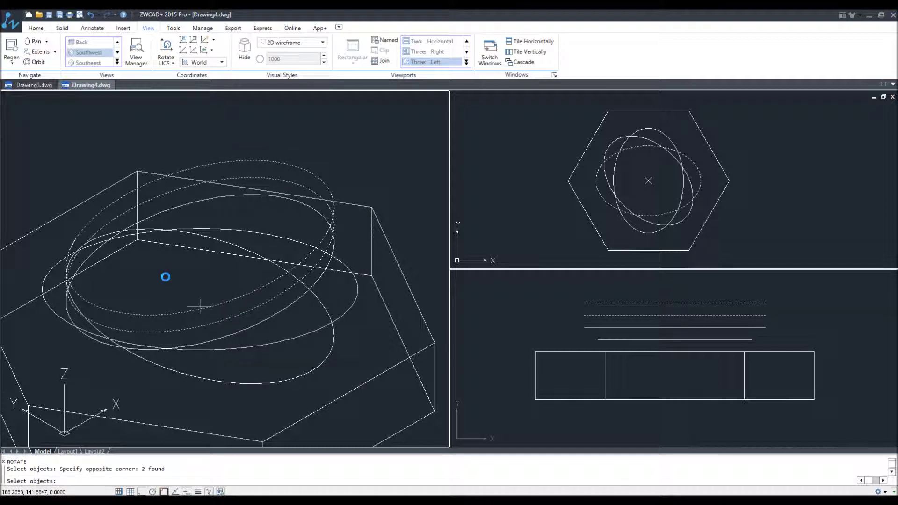
key("Return")
left_click(200, 307)
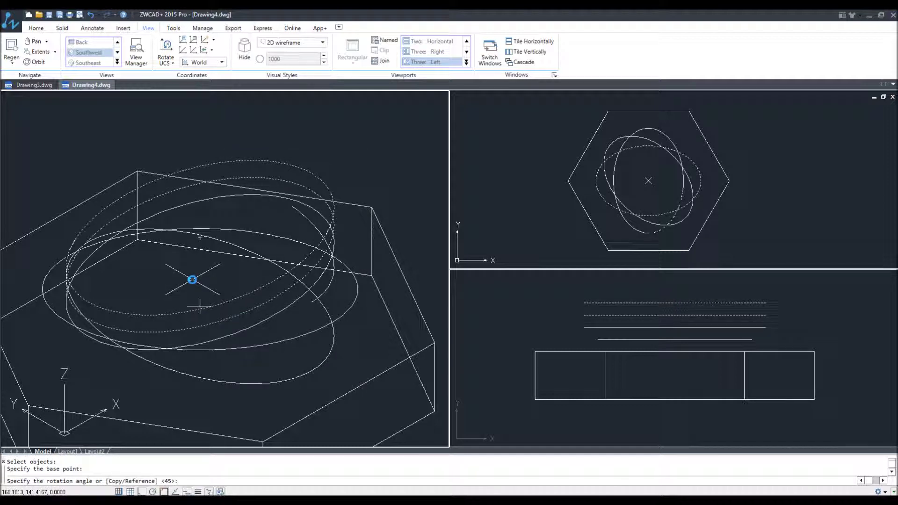
type("45")
key("Return")
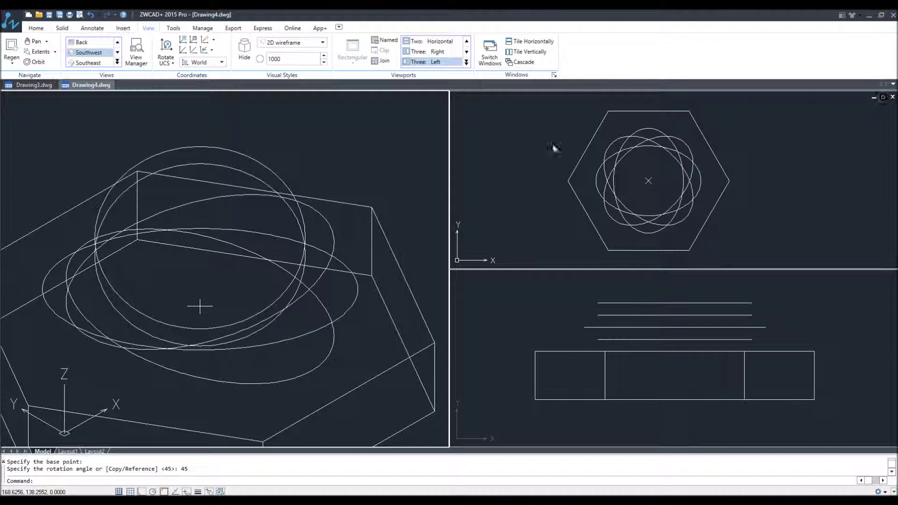
Rotate the topmost circle a further 45° about the head's centre
right_click(200, 178)
left_click(212, 127)
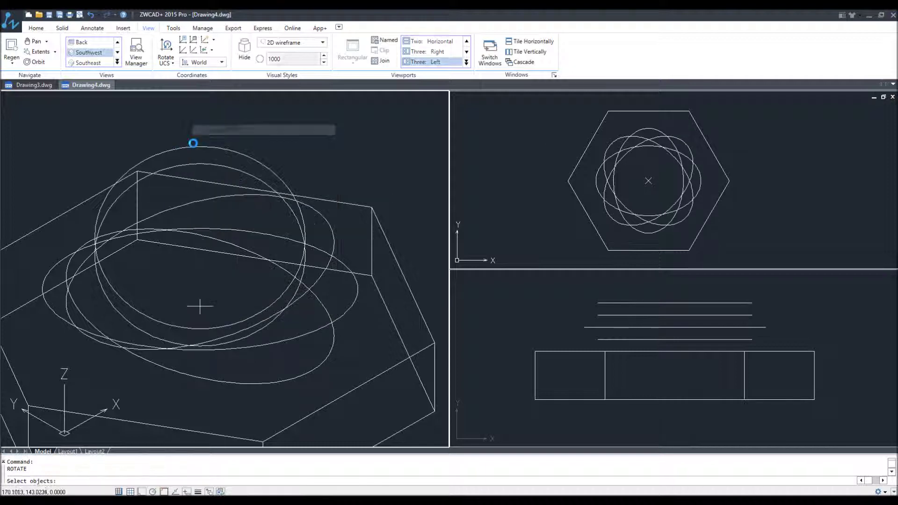
left_click(192, 147)
key("Return")
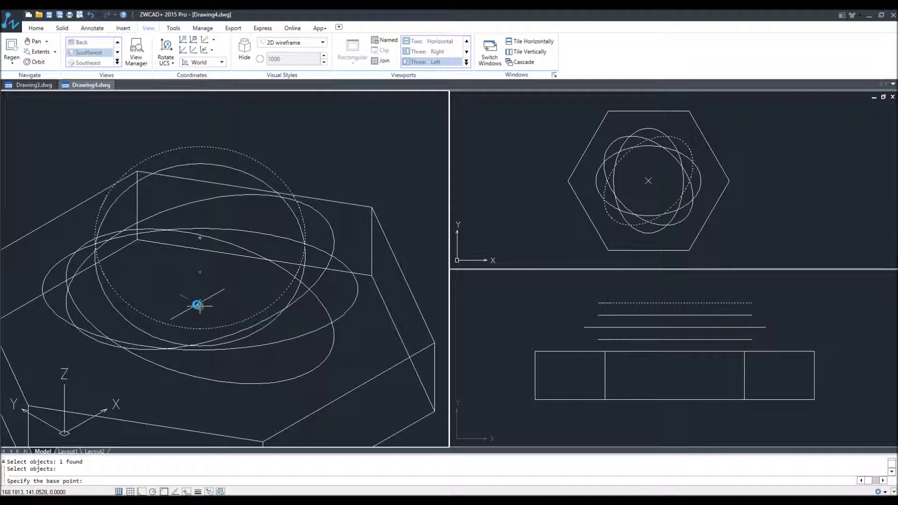
left_click(199, 306)
type("45")
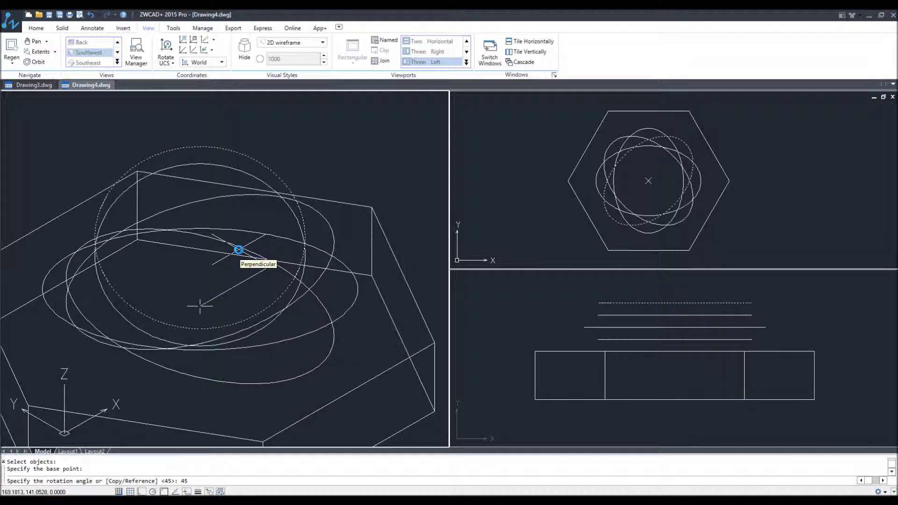
key("Return")
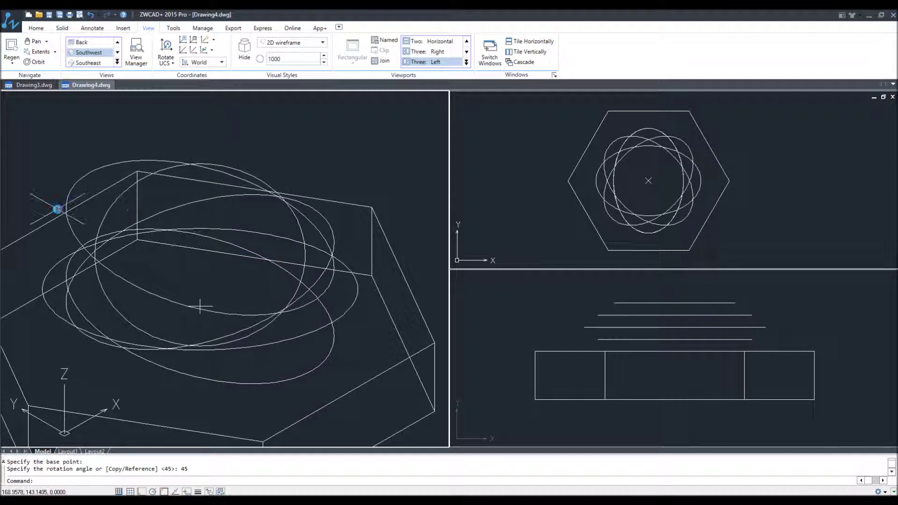
left_click(68, 239)
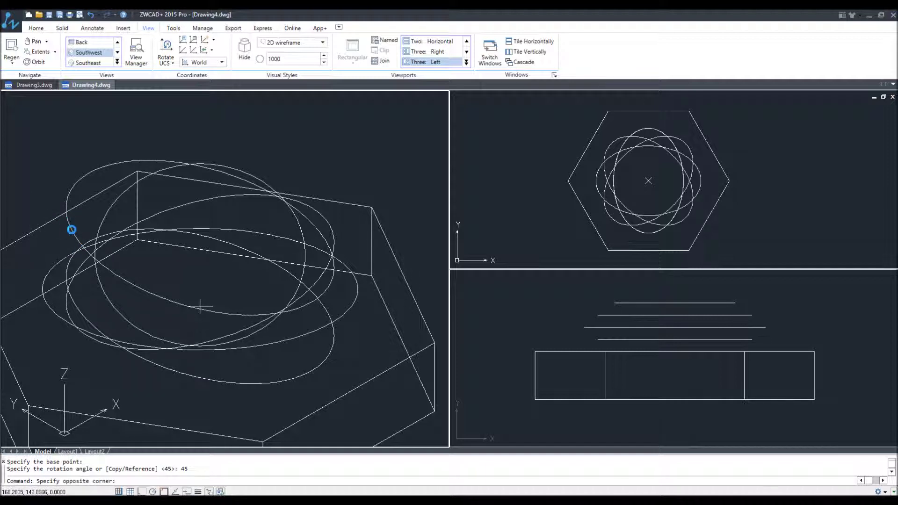
Clear the ellipse selection and start the LOFT command
left_click(71, 230)
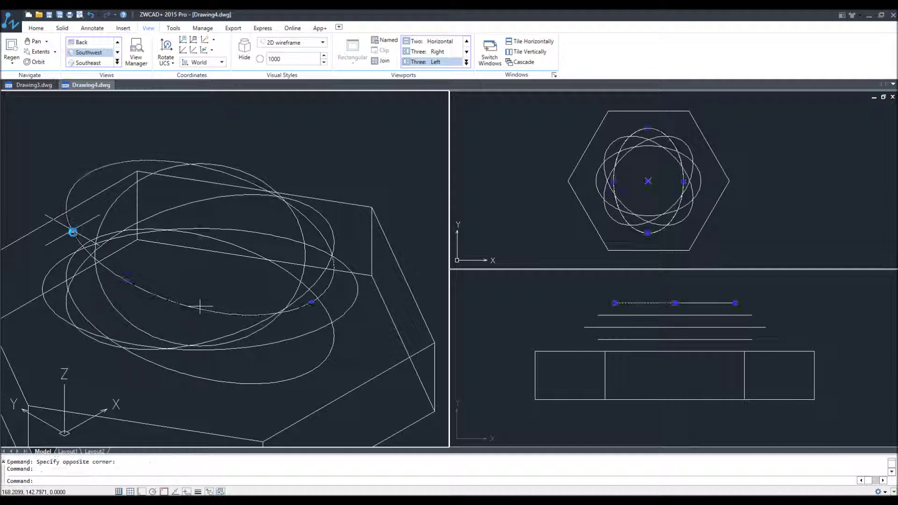
left_click(297, 378)
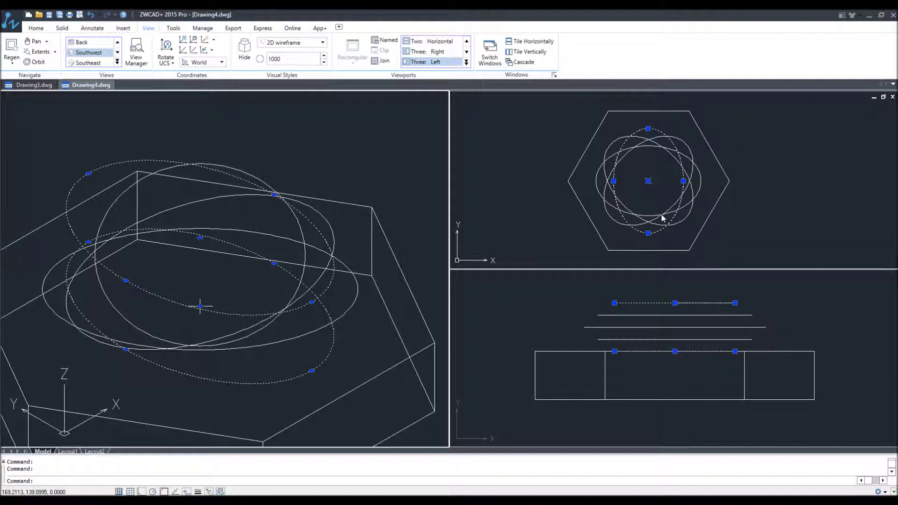
key("Escape")
key("Escape")
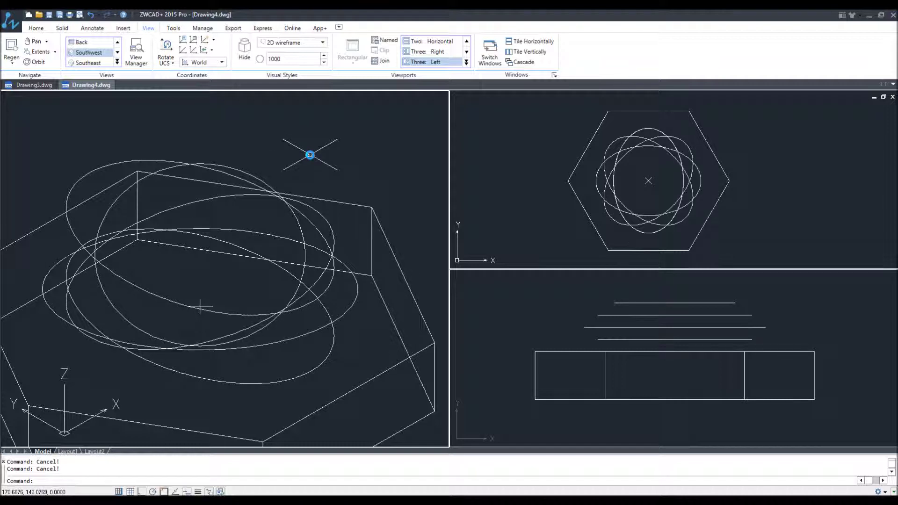
type("LOFT")
key("Return")
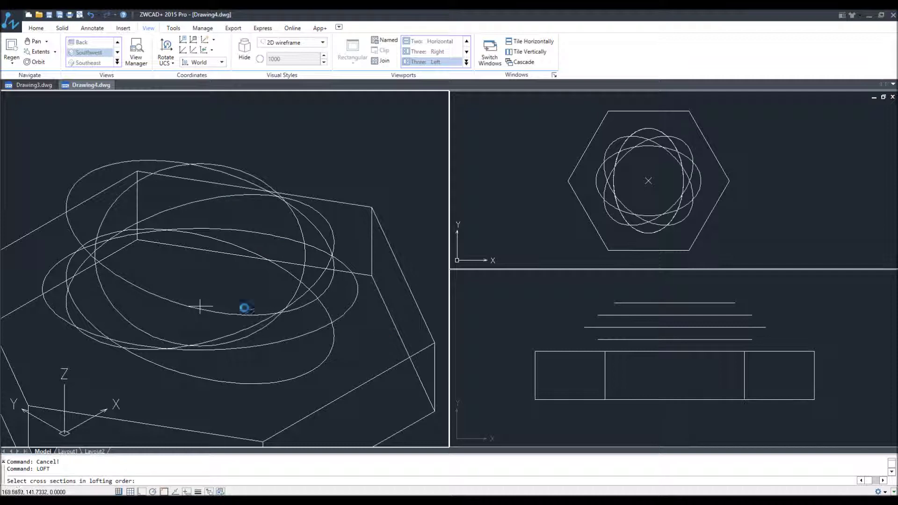
Pick sections in the Front view, then cancel the mistaken loft and restart LOFT
left_click(634, 349)
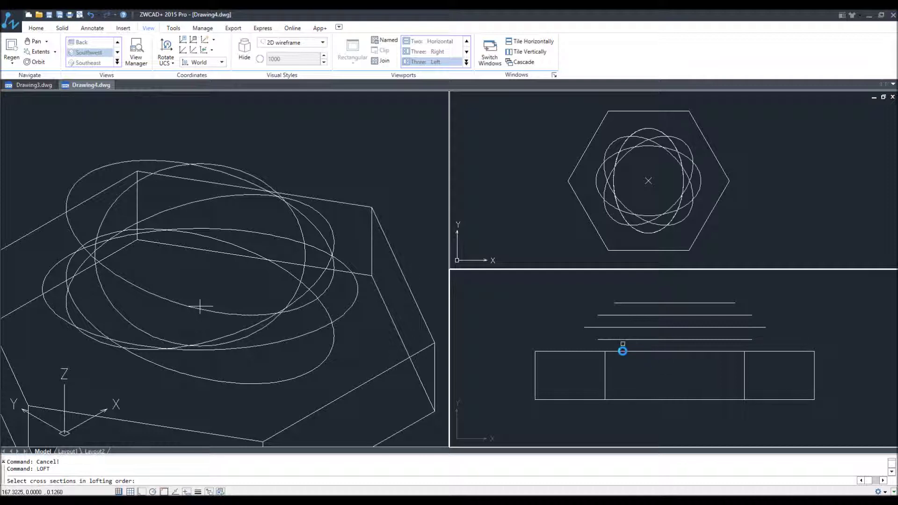
left_click(562, 351)
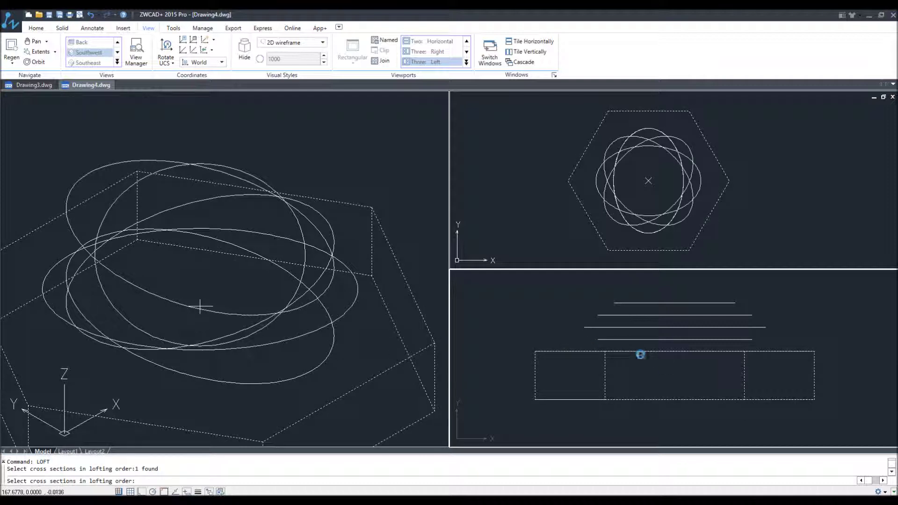
left_click(583, 347)
left_click(806, 366)
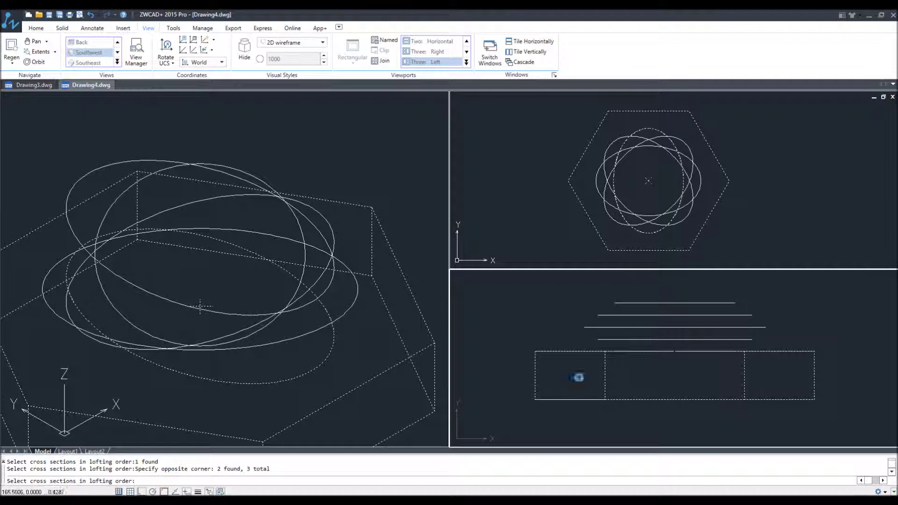
key("Escape")
key("Escape")
left_click(477, 354)
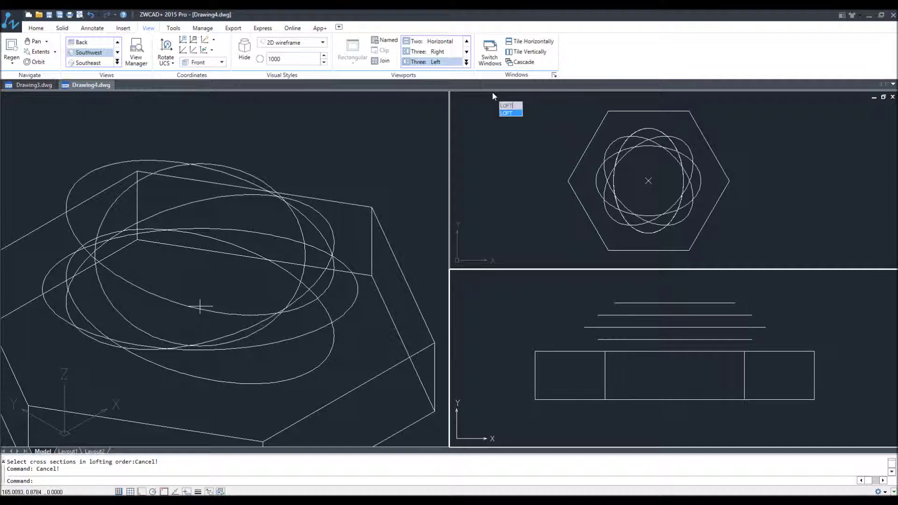
key("Return")
Loft the five ellipses bottom to top into one solid using cross sections only
left_click(341, 370)
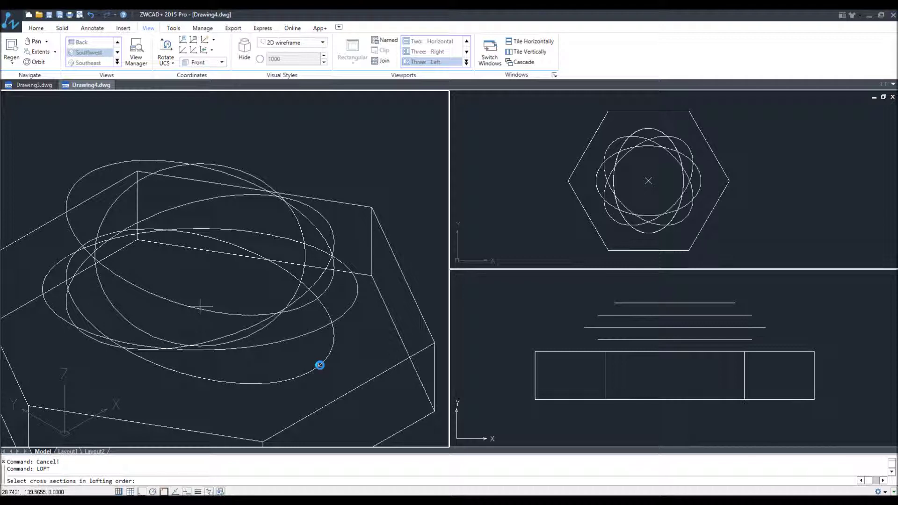
left_click(320, 365)
left_click(709, 358)
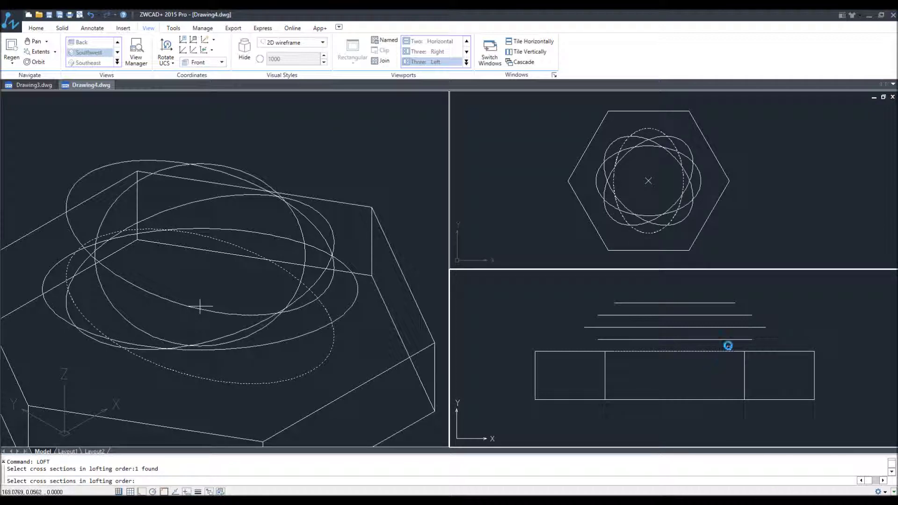
left_click(731, 341)
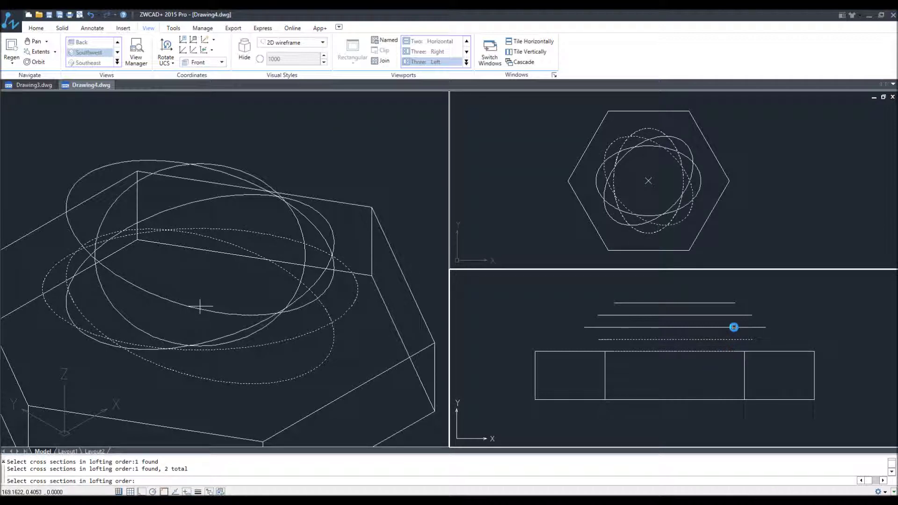
left_click(731, 327)
left_click(731, 316)
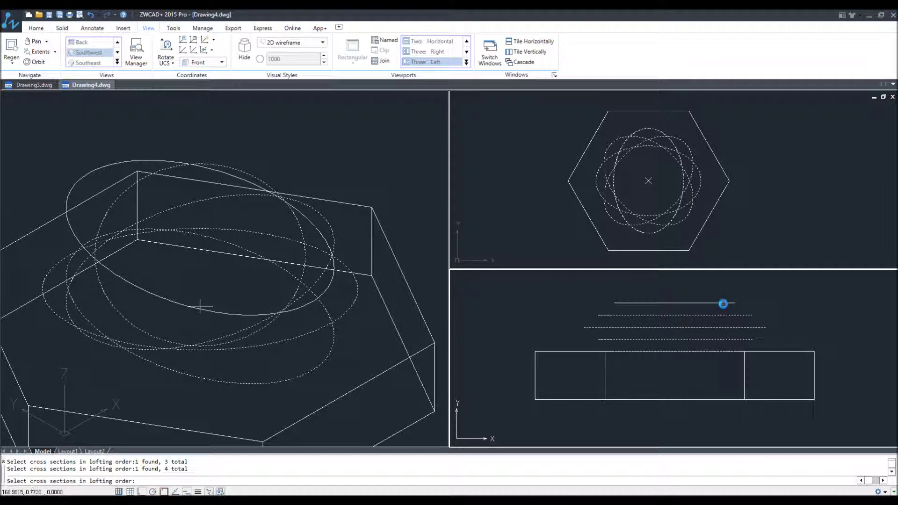
left_click(722, 303)
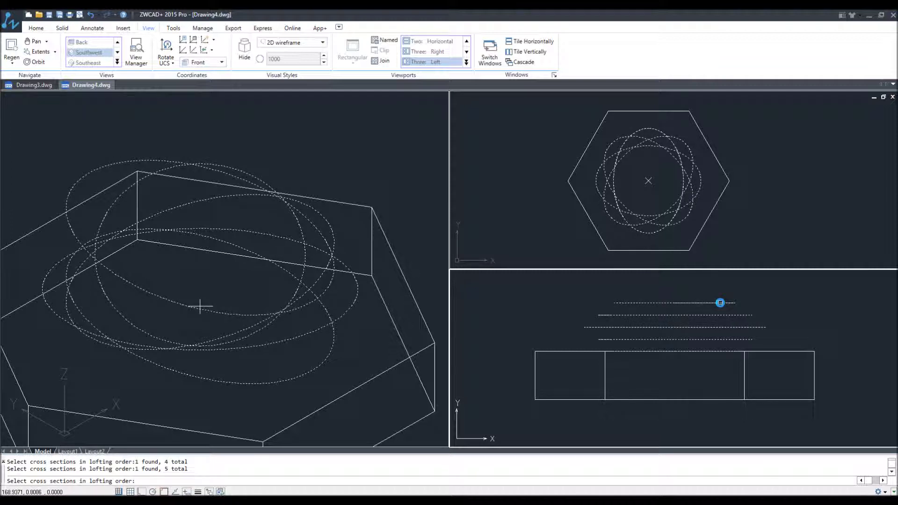
key("Return")
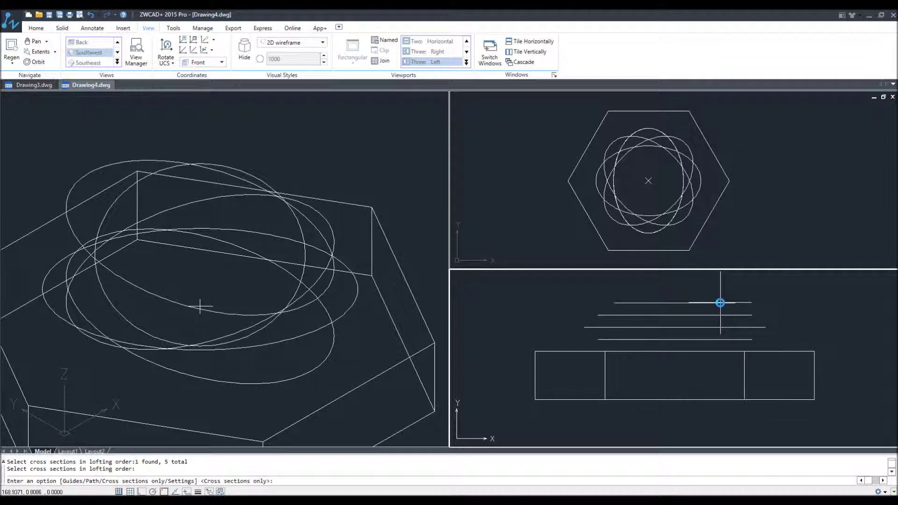
key("Return")
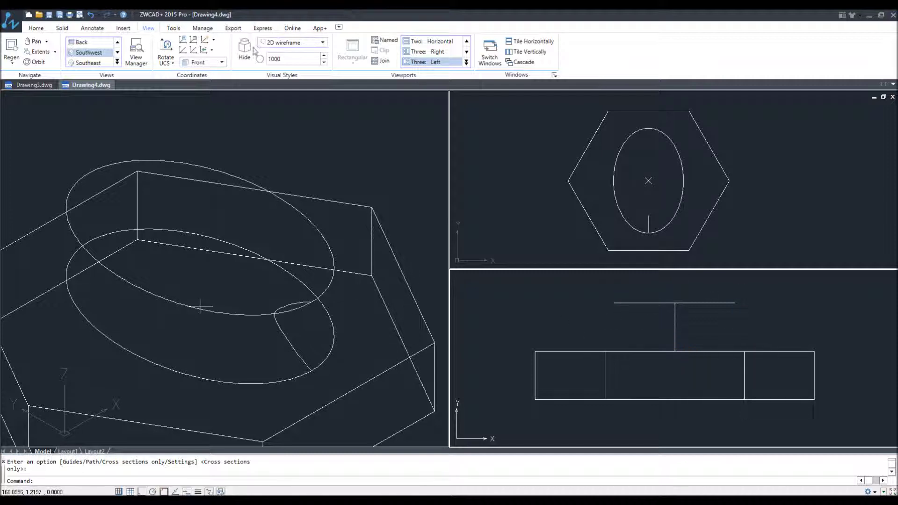
Shade the hex head with Gouraud style and orbit it into an angled 3D view
left_click(322, 43)
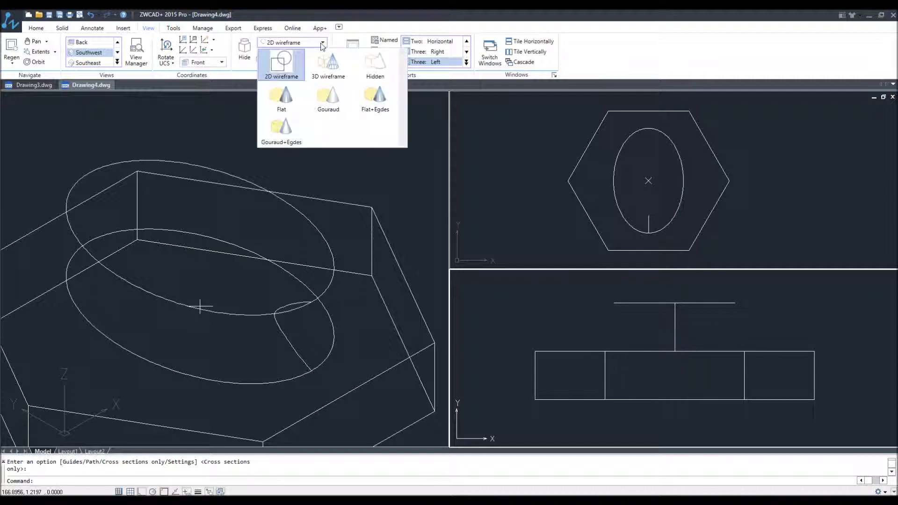
left_click(326, 95)
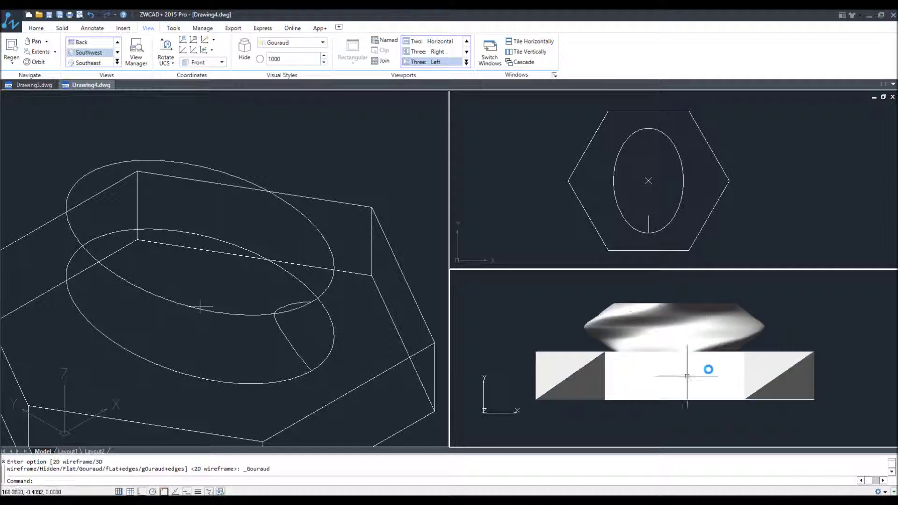
left_click(35, 61)
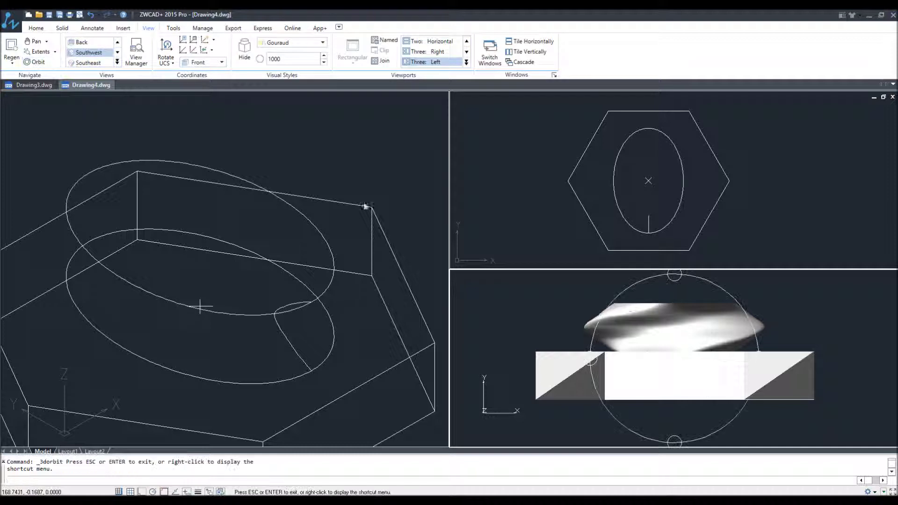
mouse_move(665, 342)
left_mouse_down()
mouse_move(652, 363)
mouse_move(618, 370)
mouse_move(712, 367)
mouse_move(604, 358)
mouse_move(674, 359)
left_mouse_up()
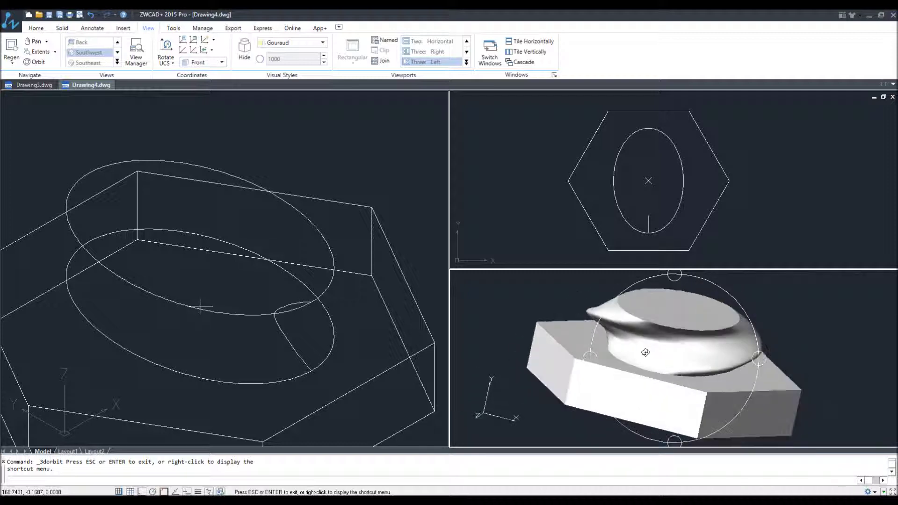
left_click_drag(646, 353, 630, 360)
right_click(629, 352)
left_click(651, 360)
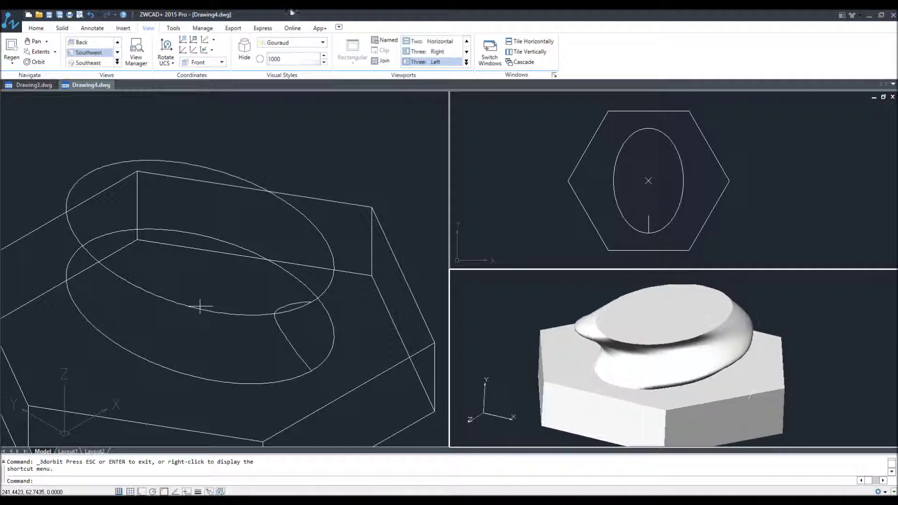
Switch the tilted view back to 2D wireframe and make the large viewport active
left_click(287, 43)
left_click(285, 66)
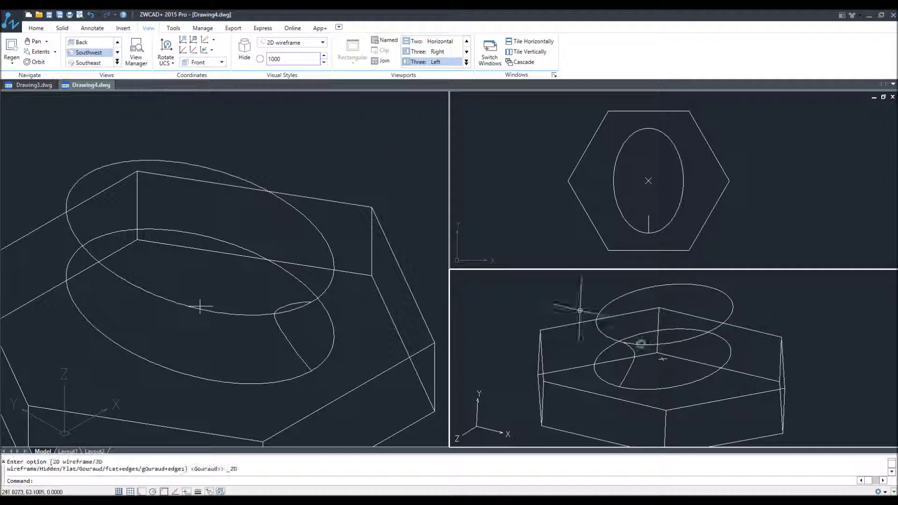
left_click(293, 353)
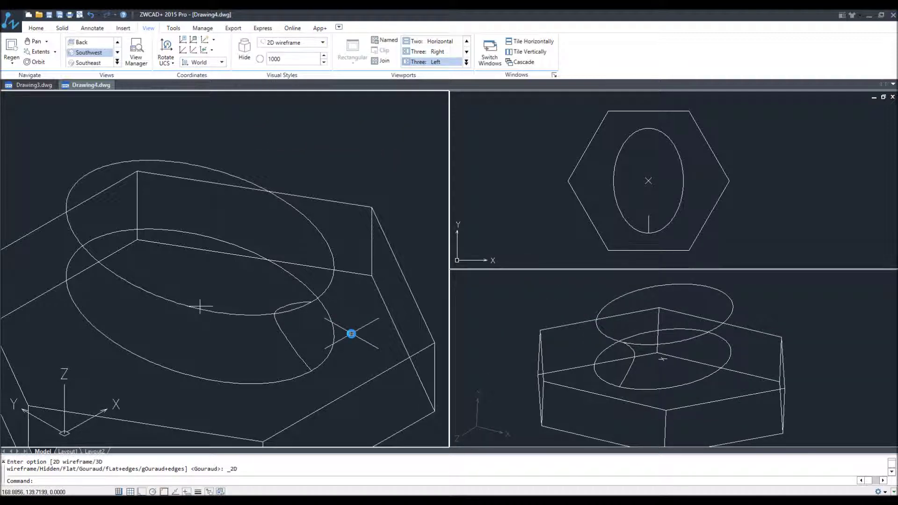
Copy the thread section three times straight up the shaft
type("CO")
key("Return")
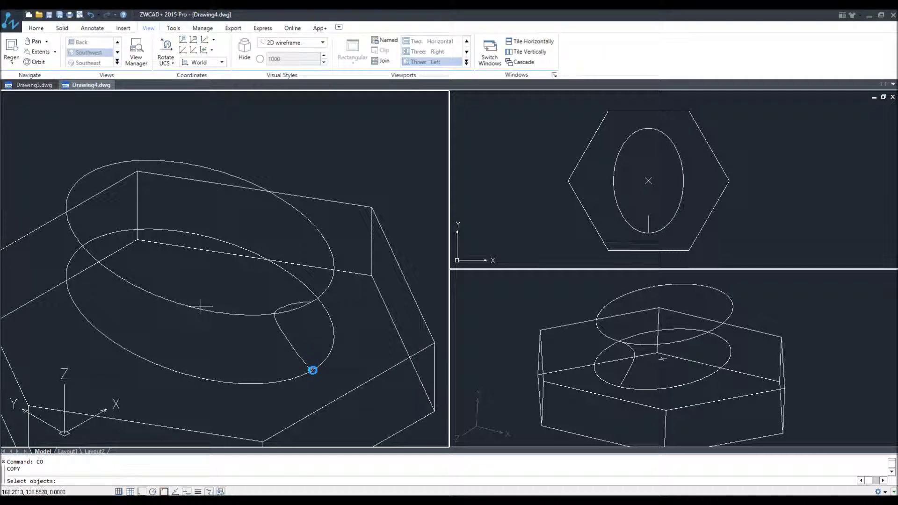
left_click(313, 370)
key("Return")
left_click(309, 366)
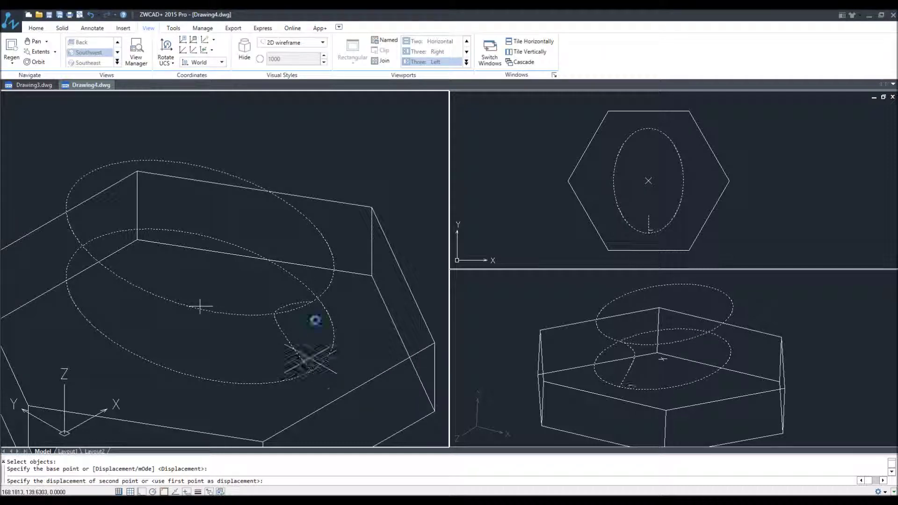
left_click(308, 297)
left_click(313, 238)
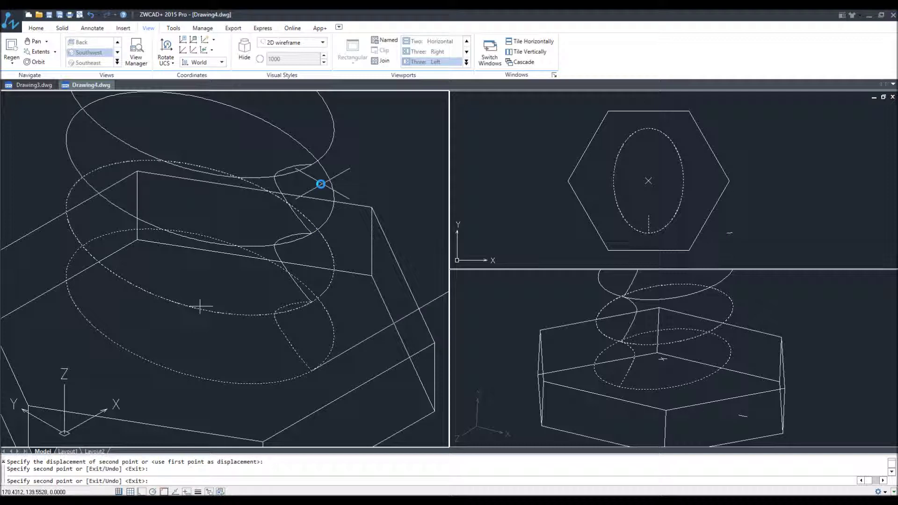
left_click(313, 168)
scroll(312, 193, "up", 2)
scroll(311, 193, "down", 3)
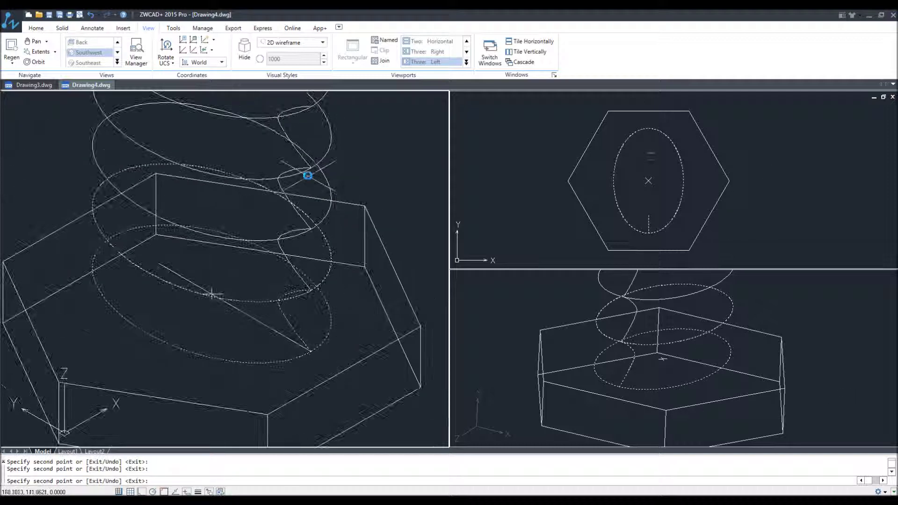
key("Return")
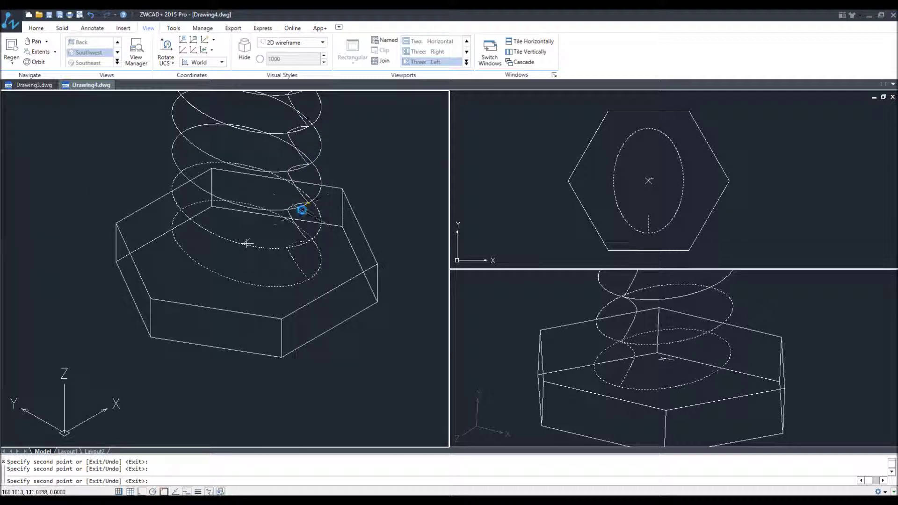
scroll(302, 206, "down", 3)
Copy the stack of six thread sections twice more higher up into a long coil
key("Return")
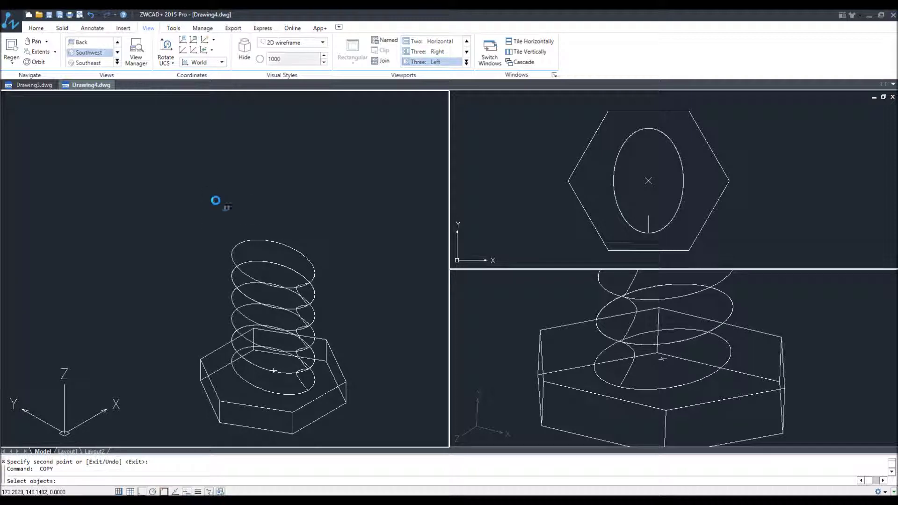
left_click(215, 201)
left_click(344, 402)
key("Return")
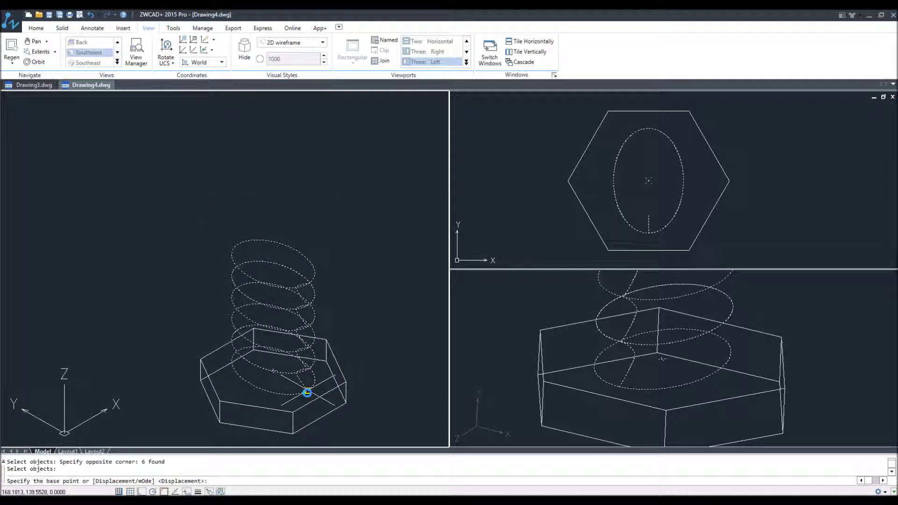
left_click(307, 393)
left_click(305, 286)
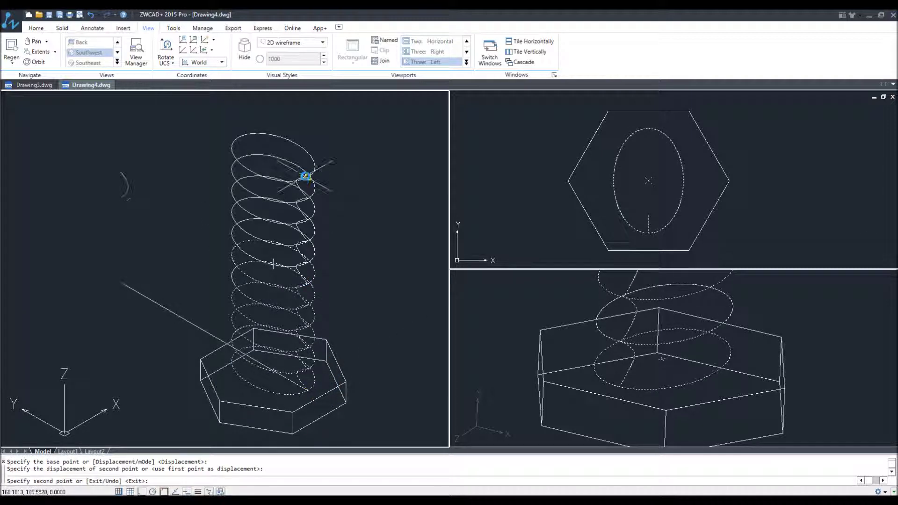
left_click(306, 176)
right_click(347, 187)
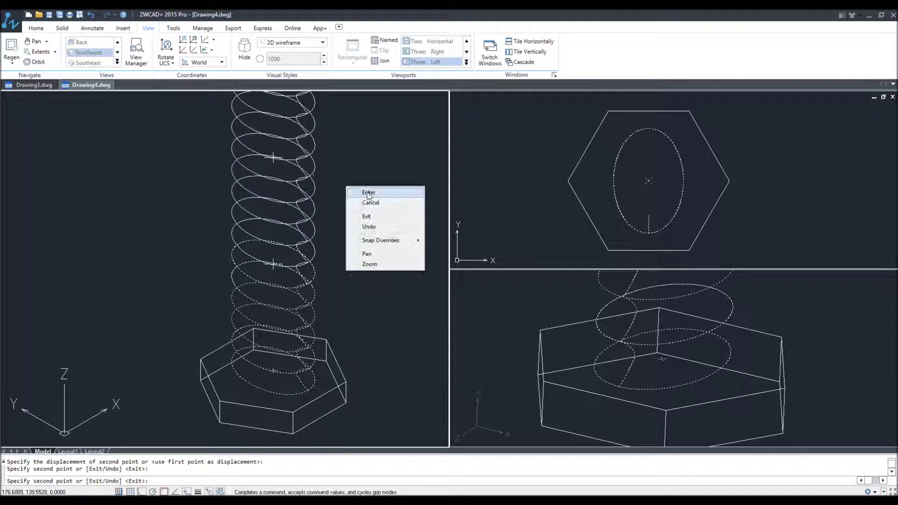
left_click(368, 192)
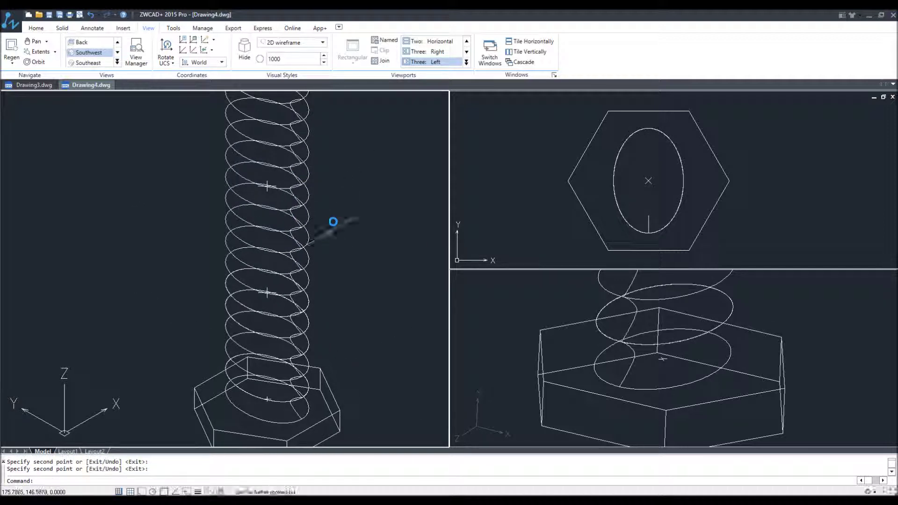
Zoom to extents so the whole screw is visible
type("z")
key("Return")
type("e")
key("Return")
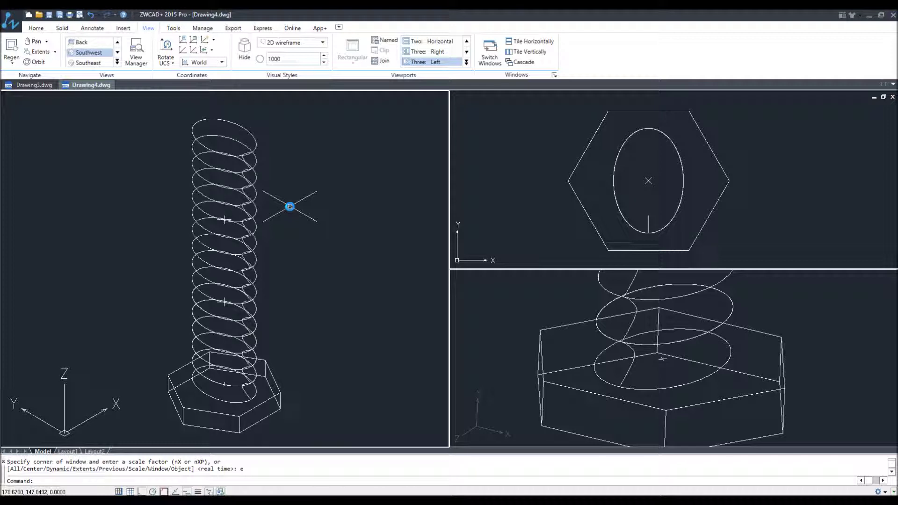
type("union")
Union all 19 thread sections and the hex head into one solid with UNION
key("Return")
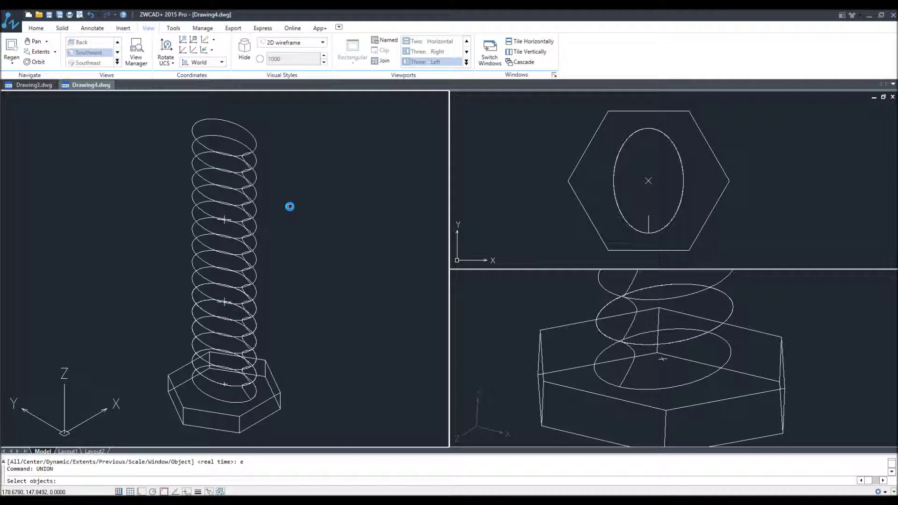
key("Return")
key("Return")
left_click(286, 141)
left_click(201, 399)
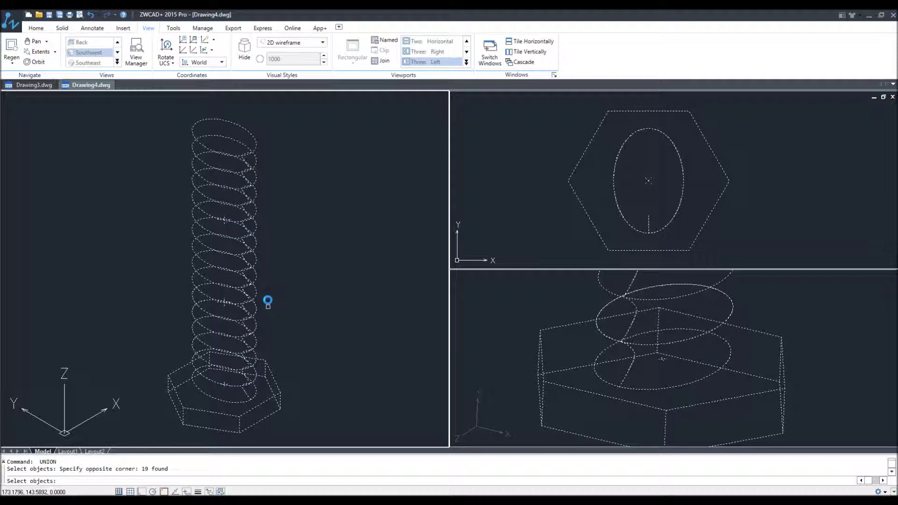
key("Return")
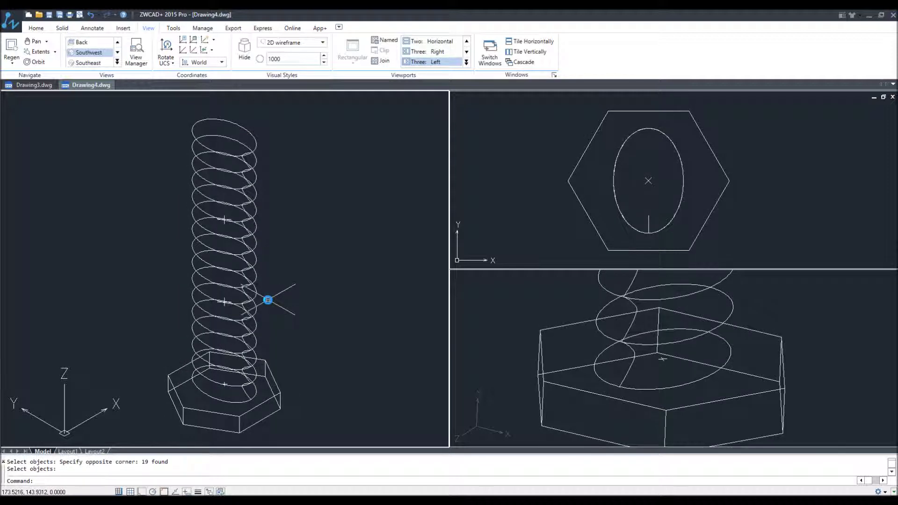
right_click(268, 300)
key("Escape")
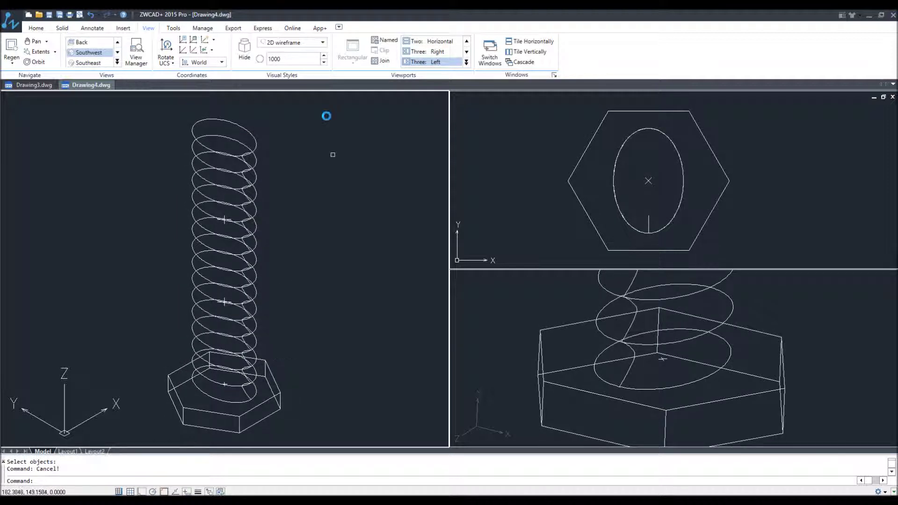
left_click(292, 43)
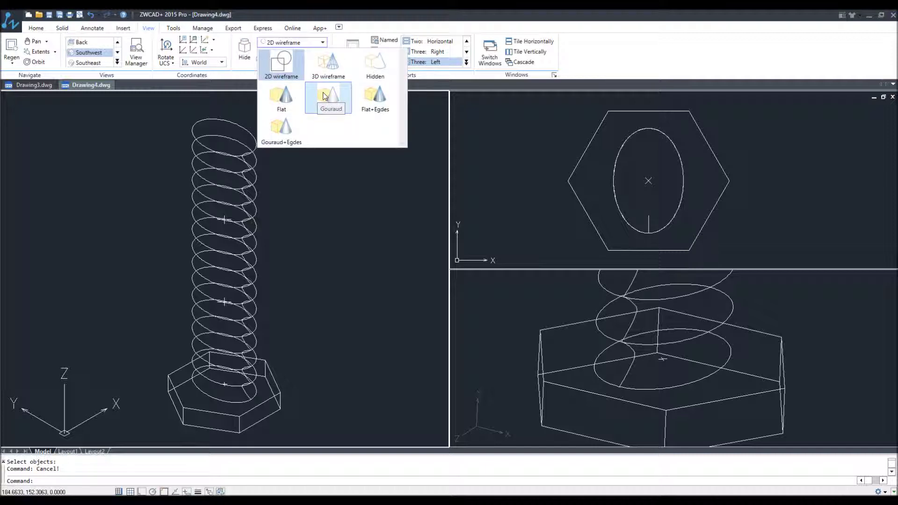
Apply Gouraud shading to the merged screw and orbit it to view the thread at an angle
left_click(324, 96)
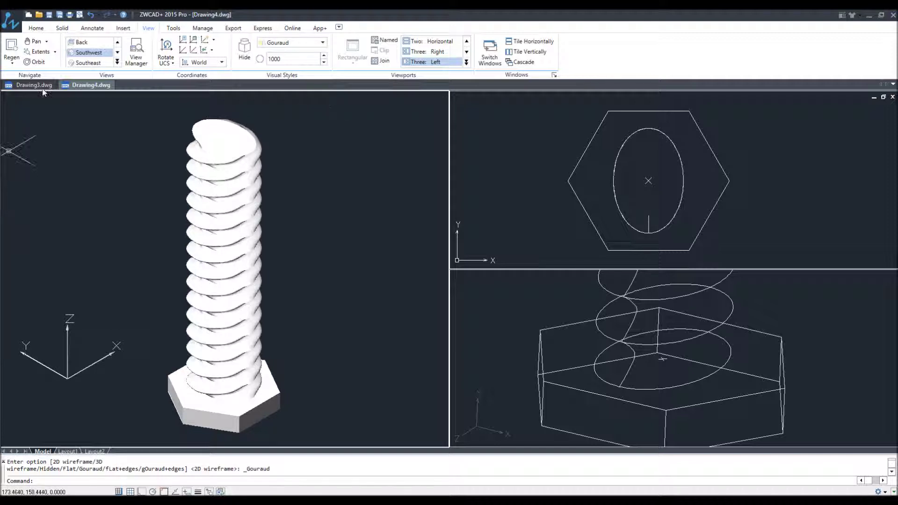
left_click(61, 31)
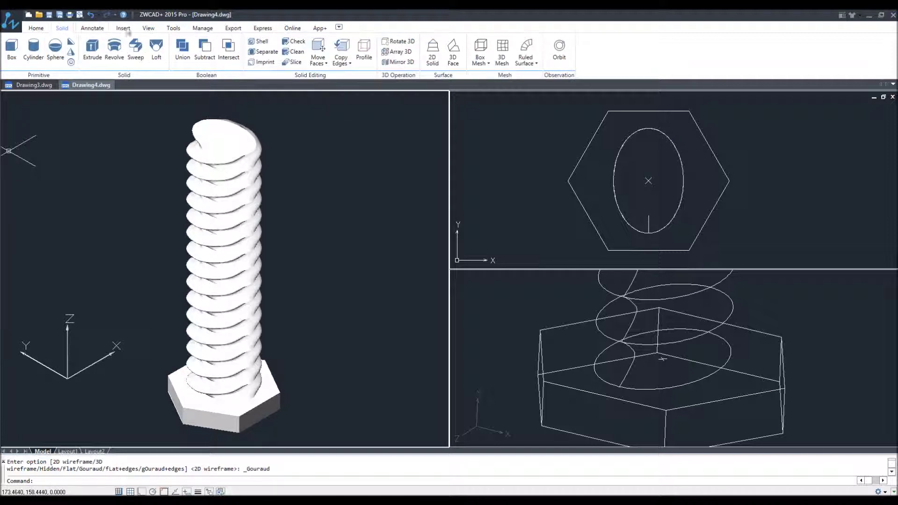
left_click(147, 30)
left_click(35, 61)
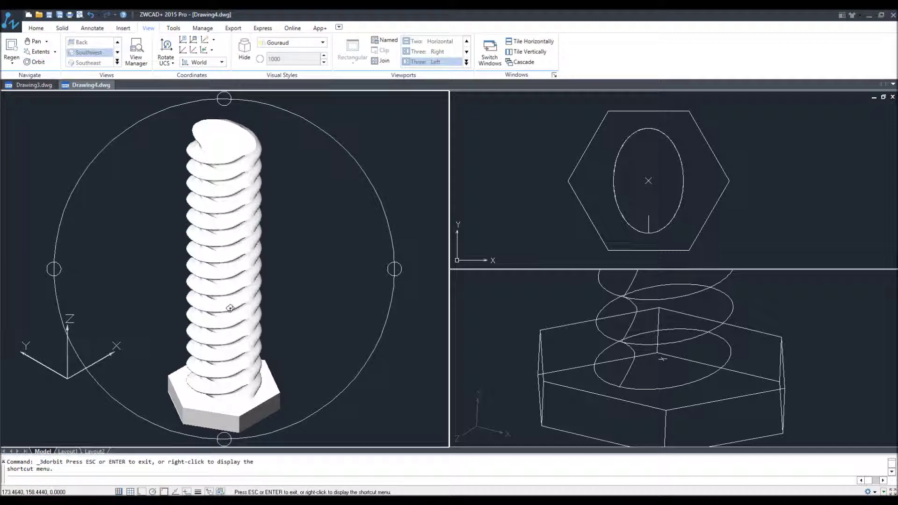
left_click_drag(231, 308, 244, 362)
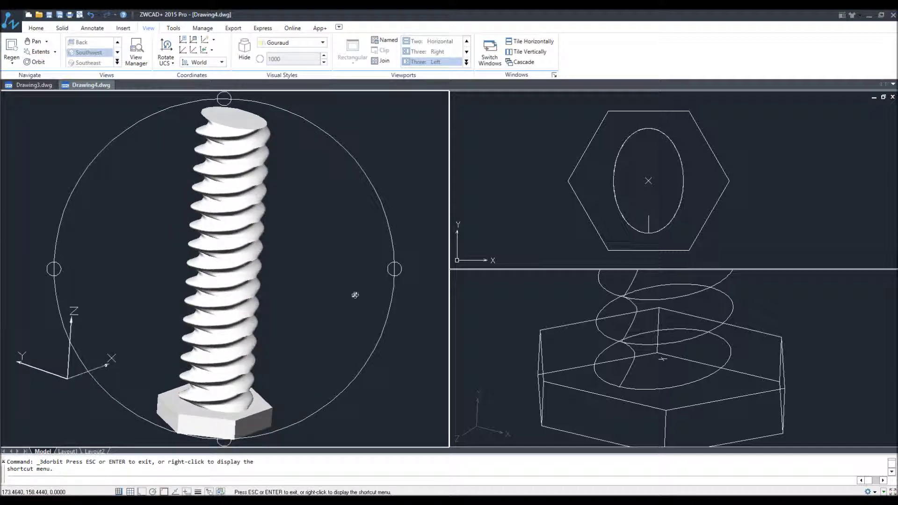